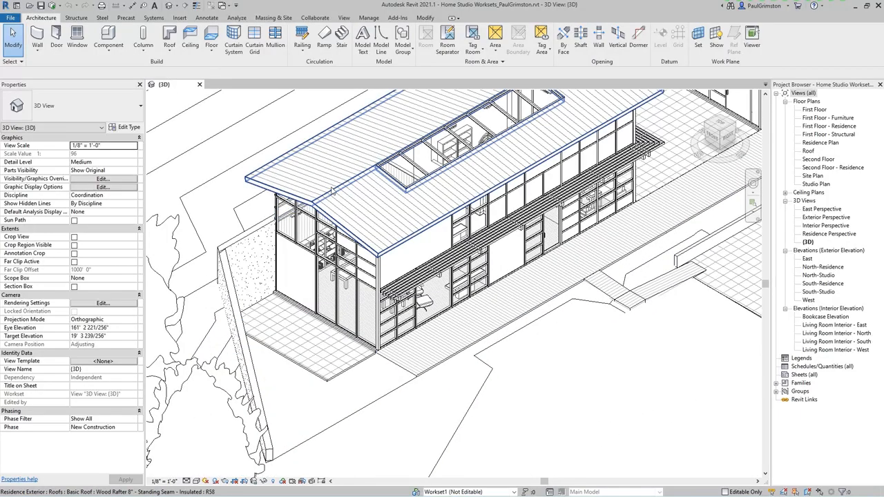
Examine the workset assignments of the residence roof and long curtain wall, and review the project's list of user-created worksets
left_click(331, 194)
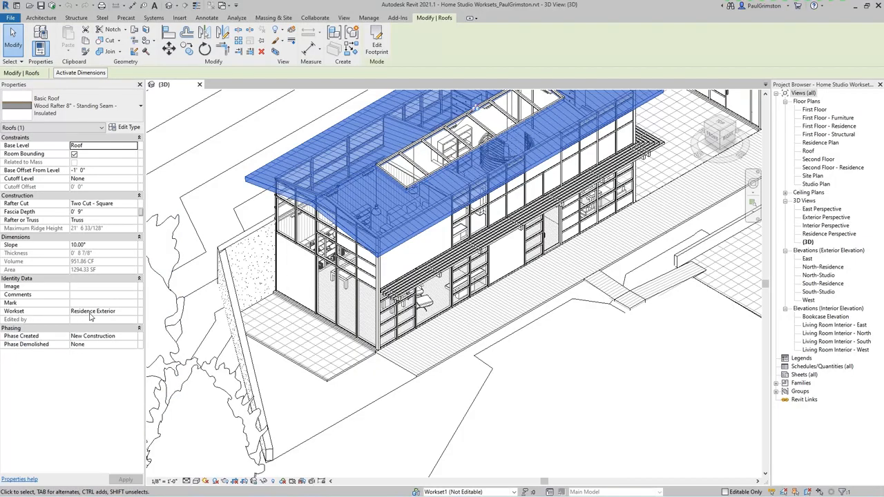
left_click(555, 373)
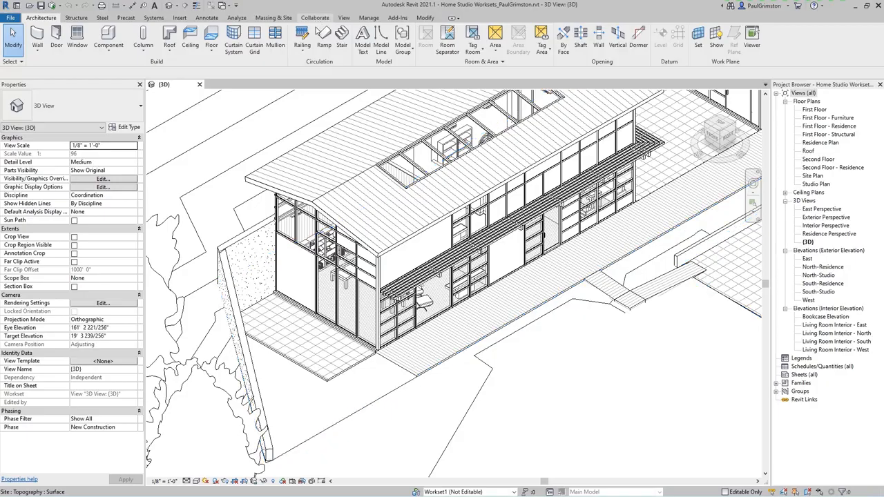
left_click(314, 17)
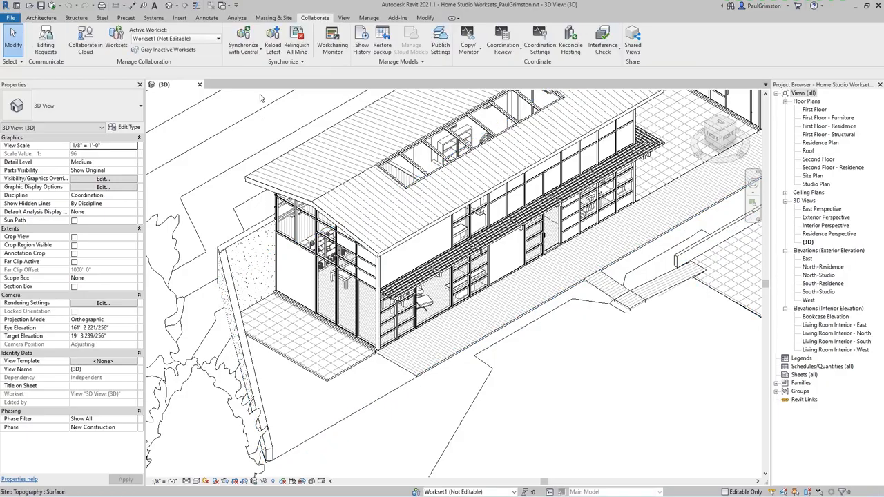
left_click(116, 34)
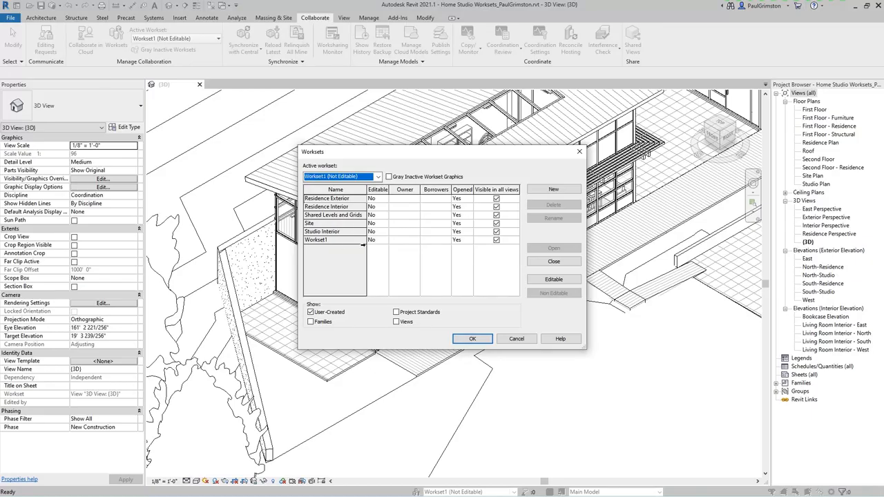
left_click(473, 338)
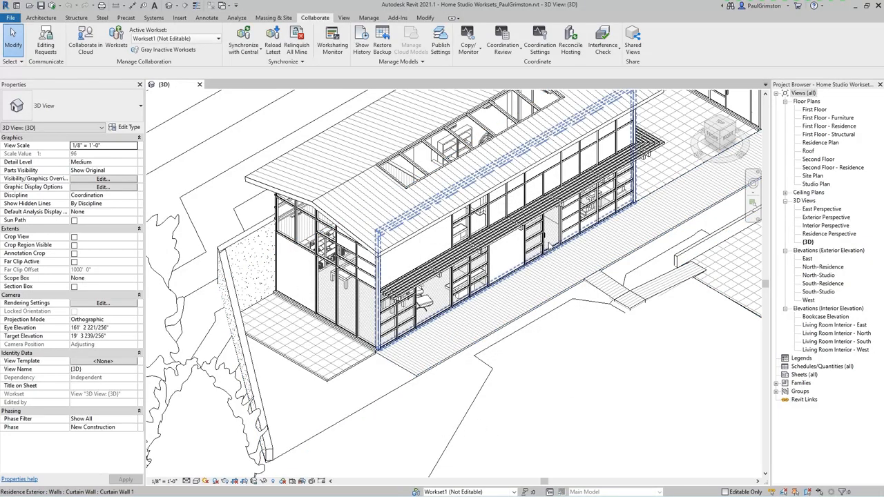
left_click(634, 186)
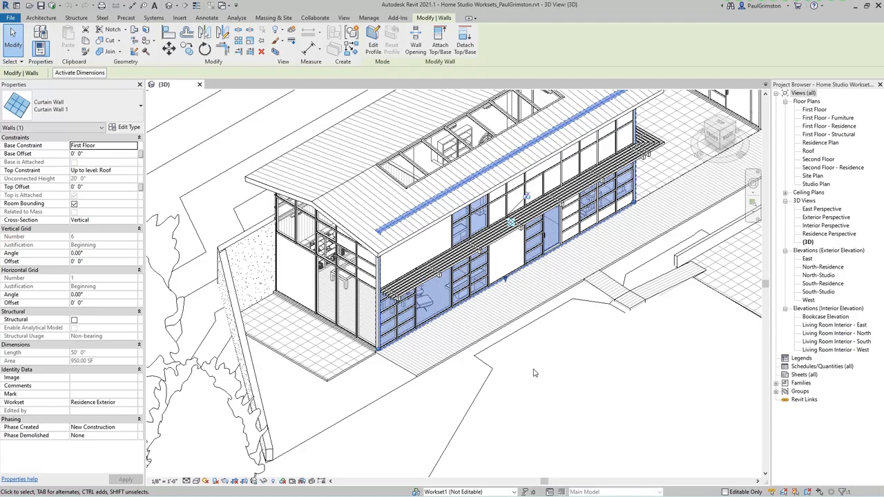
key("Escape")
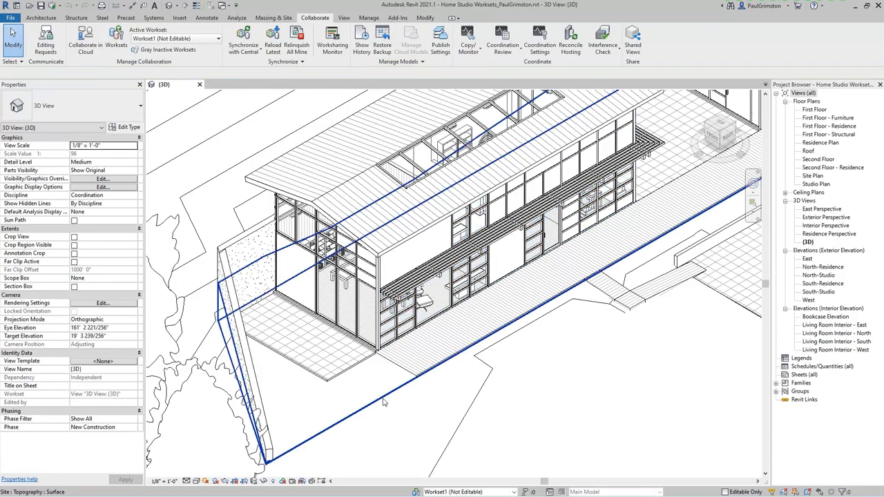
Set the 3D view's worksharing display to Worksets so that elements are colored by workset
scroll(444, 397, "down", 3)
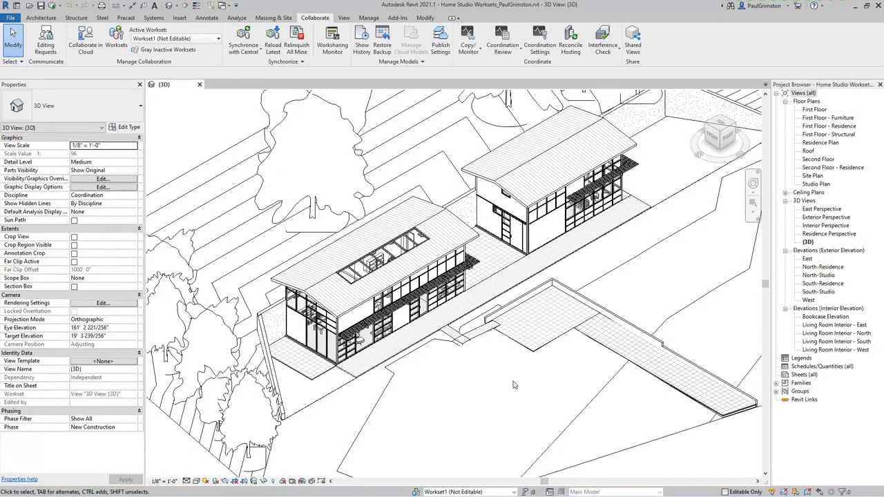
left_click(283, 481)
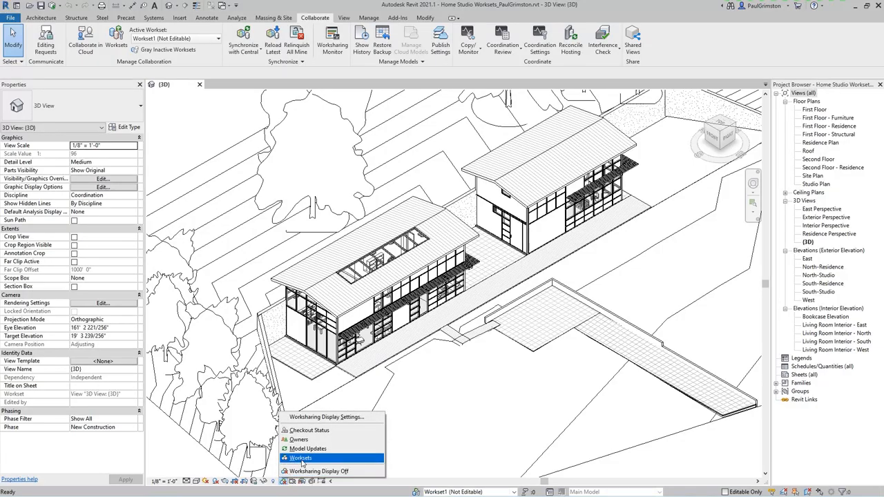
left_click(301, 459)
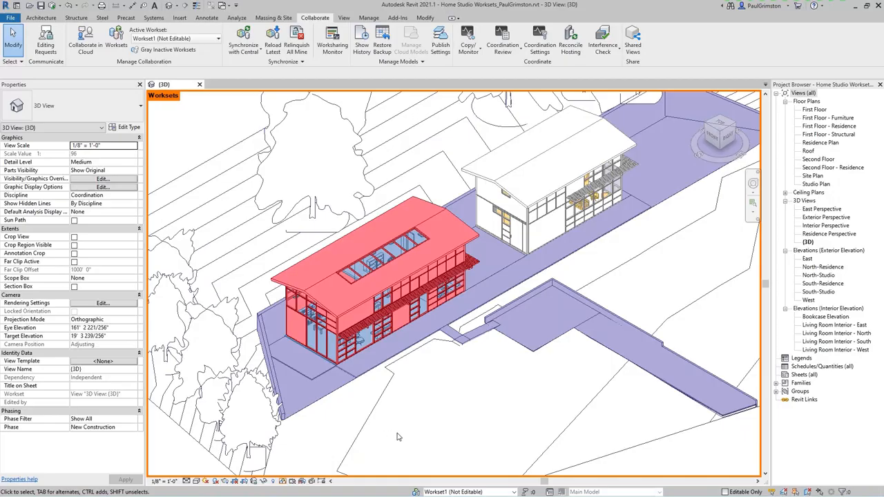
scroll(433, 397, "down", 5)
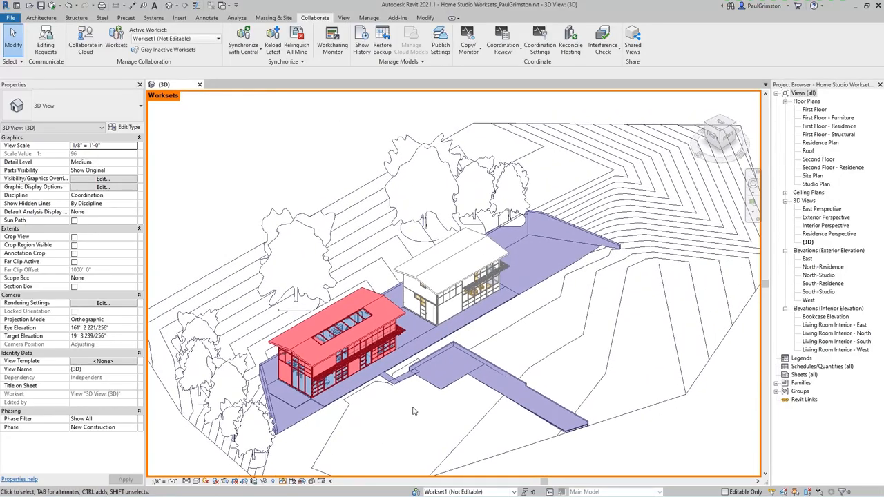
scroll(354, 406, "up", 3)
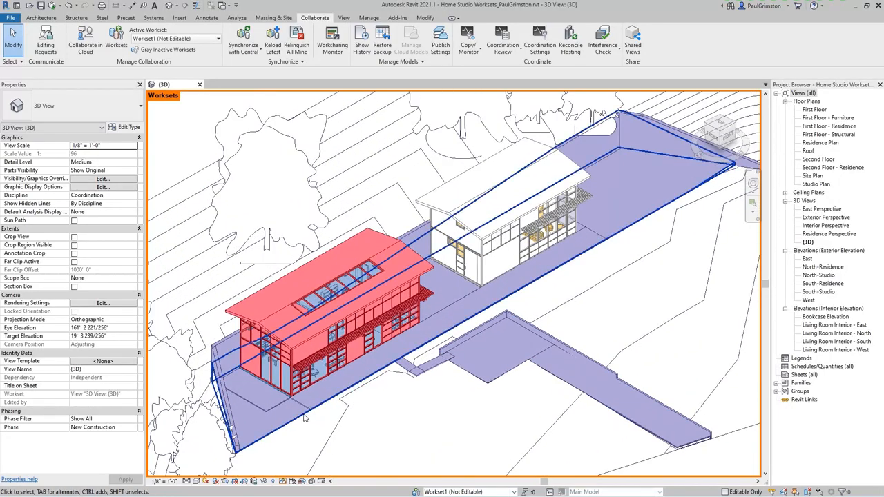
Review the color assigned to each workset in the worksharing display settings
left_click(283, 481)
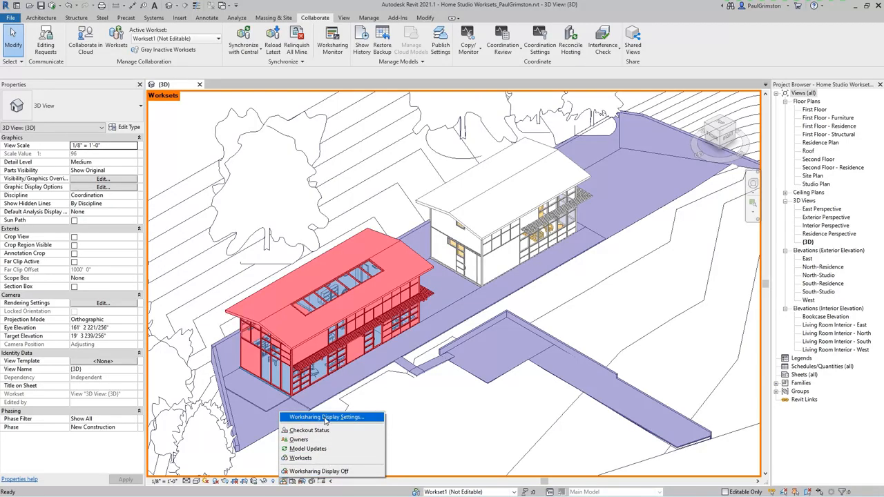
left_click(326, 418)
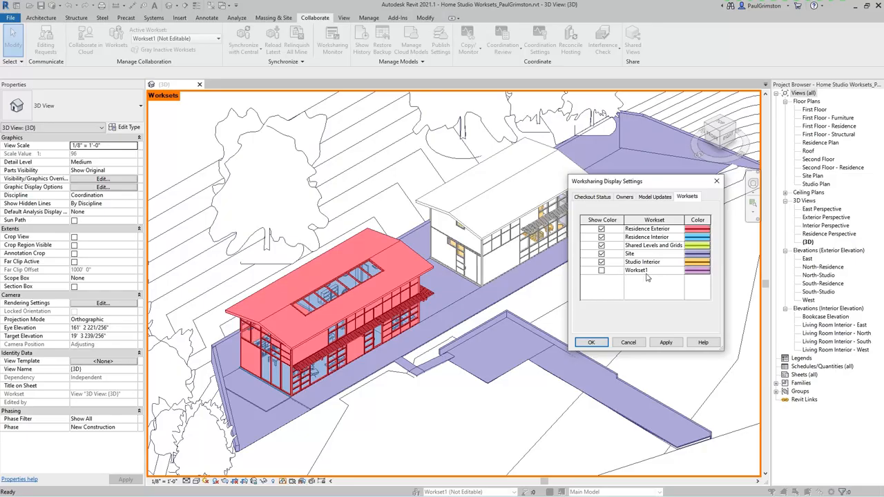
left_click(591, 343)
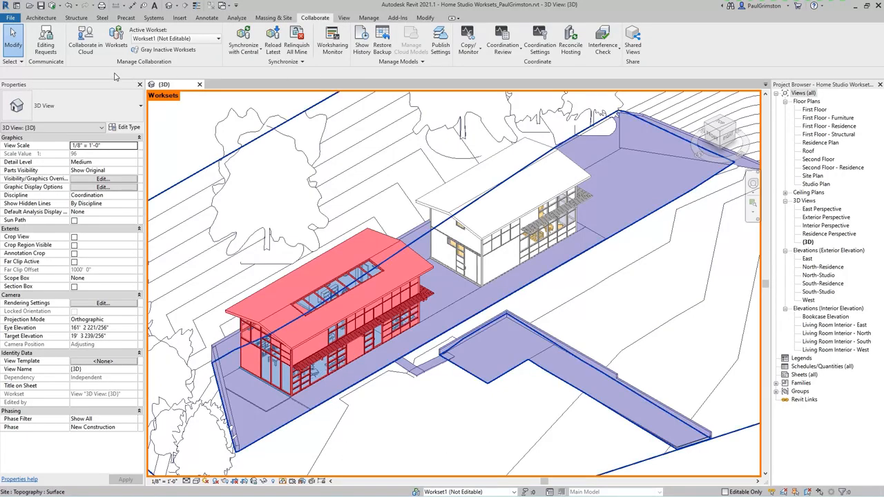
Create a workset named Studio Exterior that is visible in all views and make it the active workset
left_click(116, 40)
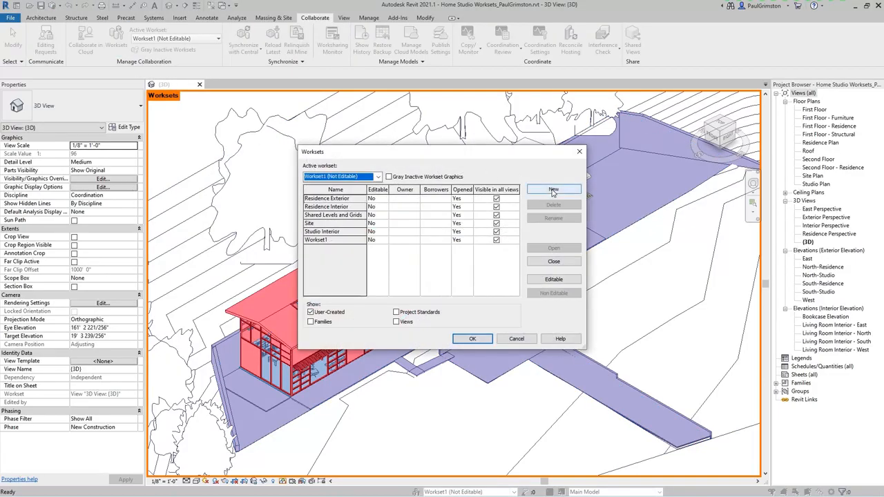
left_click(552, 191)
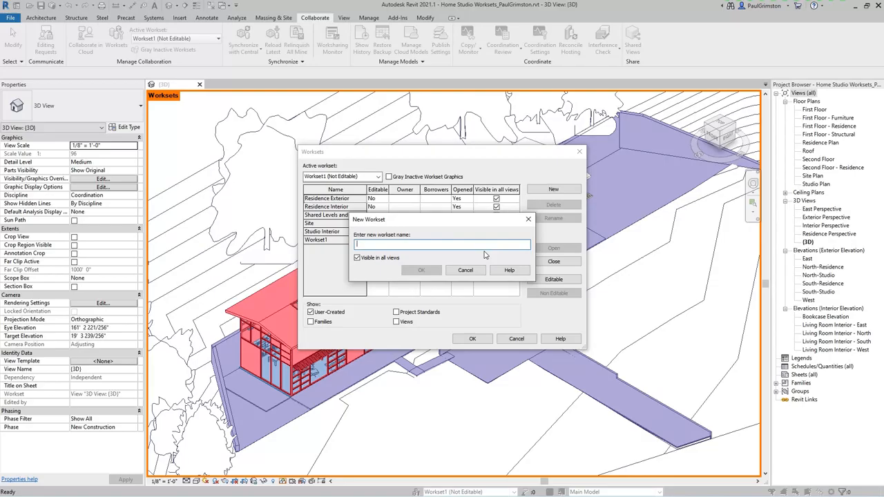
type("Studio Exterior")
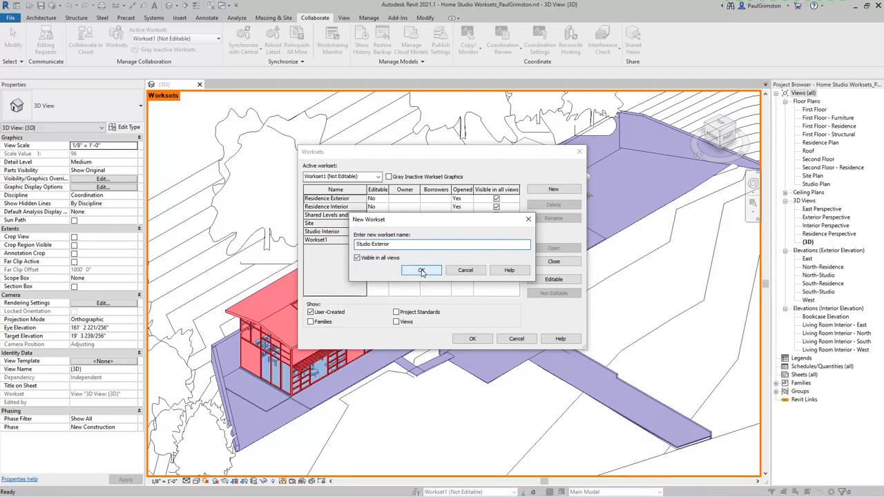
left_click(421, 270)
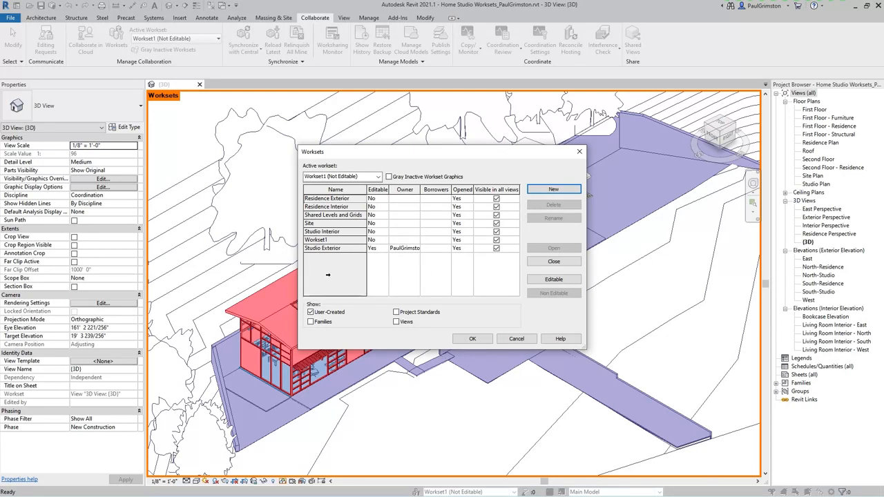
left_click(473, 339)
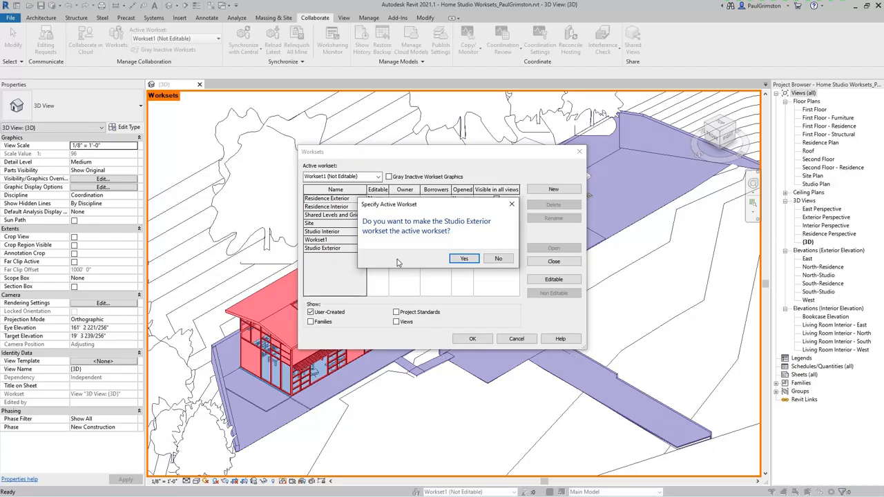
left_click(464, 258)
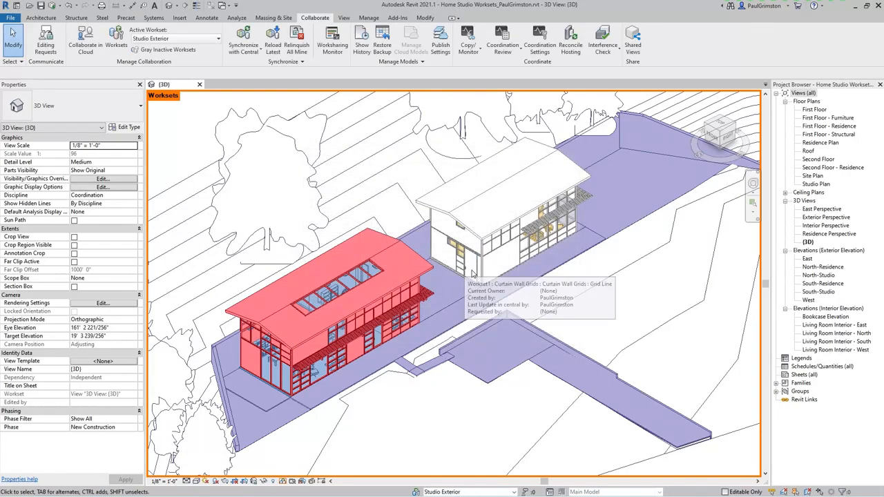
Reassign the studio building's roof to the Studio Exterior workset
left_click(495, 197)
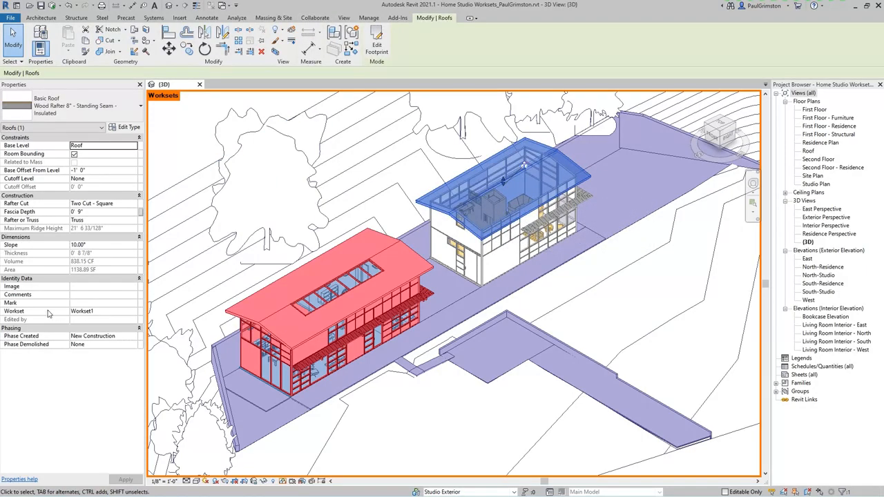
left_click(134, 312)
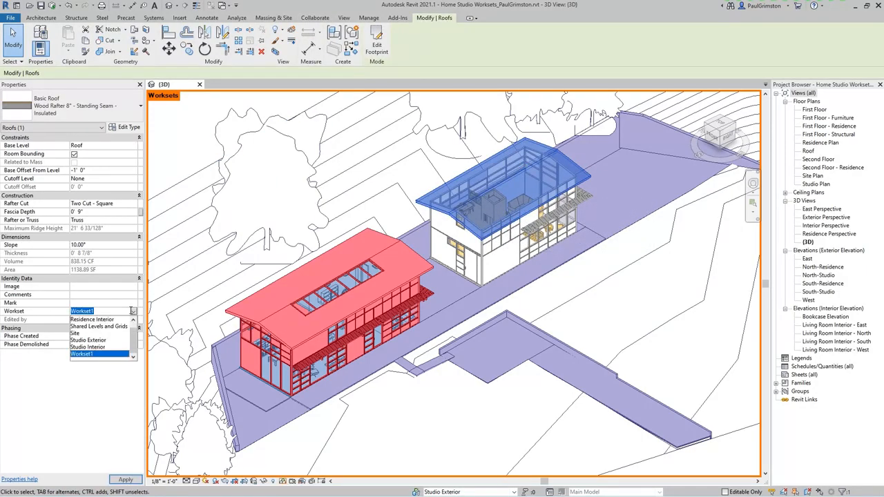
left_click(115, 341)
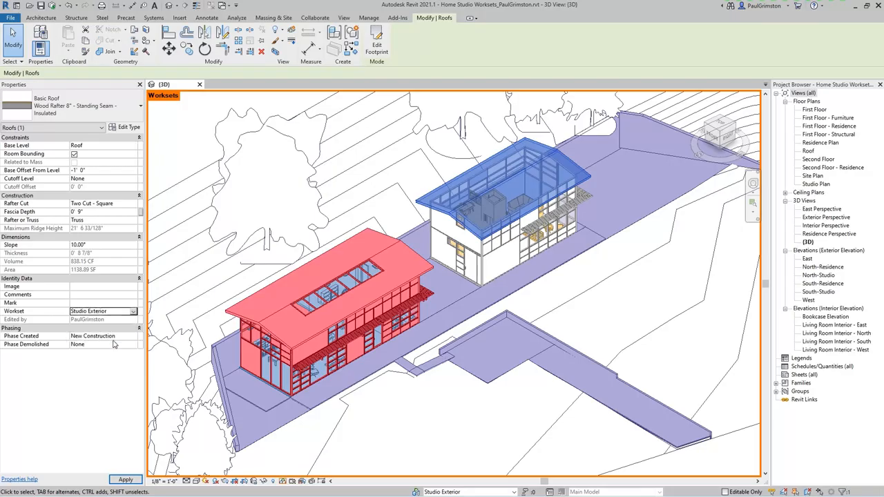
left_click(585, 323)
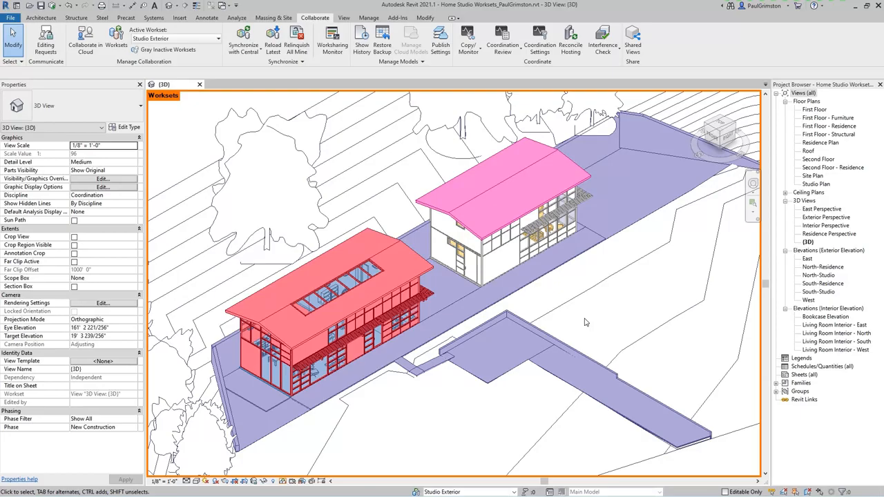
Check the display color assigned to the Studio Exterior workset in the worksharing display settings
left_click(283, 482)
left_click(322, 419)
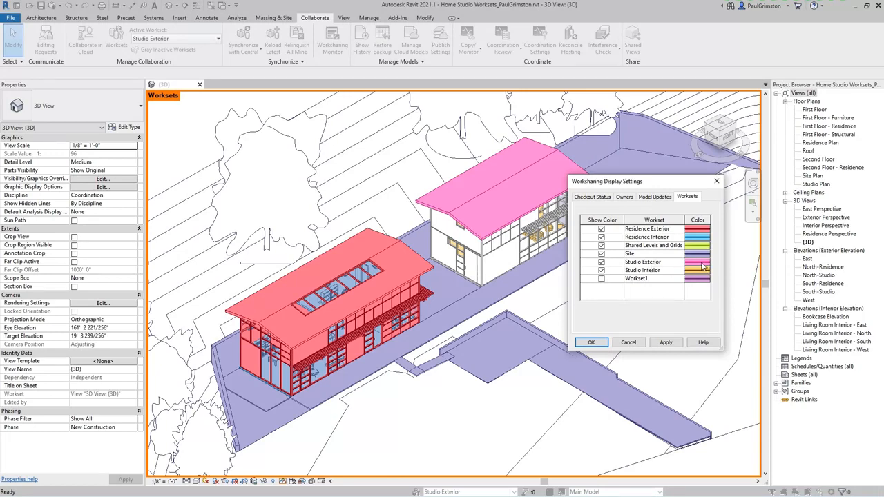
left_click(591, 343)
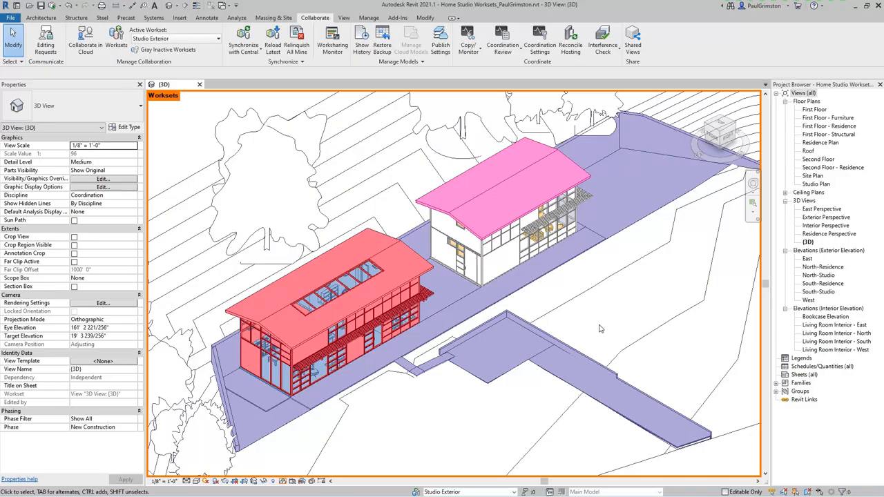
Close the Residence Exterior, Residence Interior, Shared Levels and Grids, Site and Studio Interior worksets
left_click(117, 38)
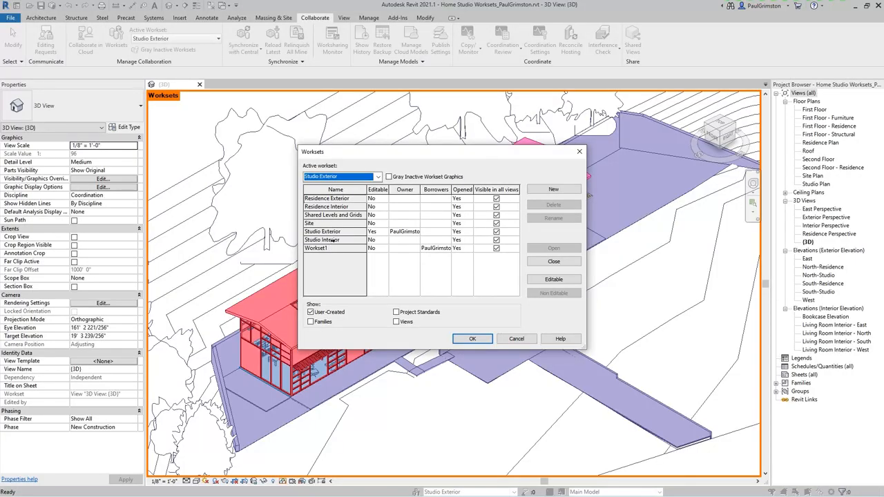
left_click(333, 239)
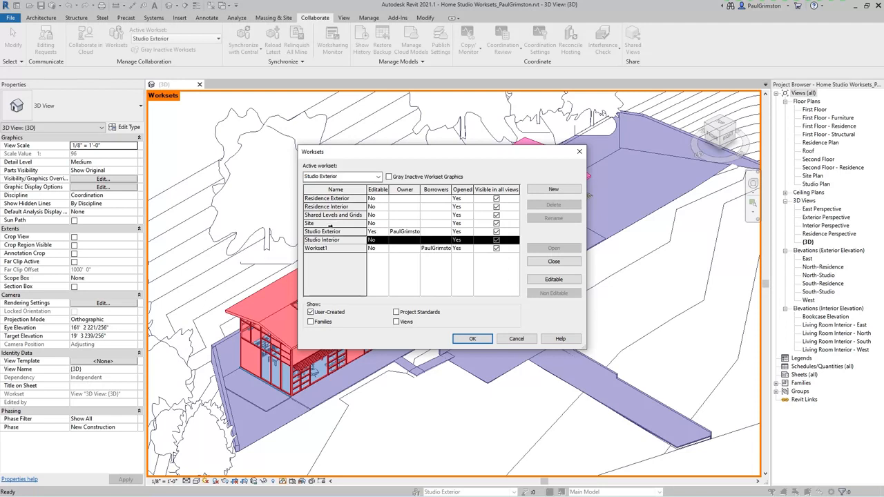
left_click(330, 224, "ctrl")
left_click(331, 216, "ctrl")
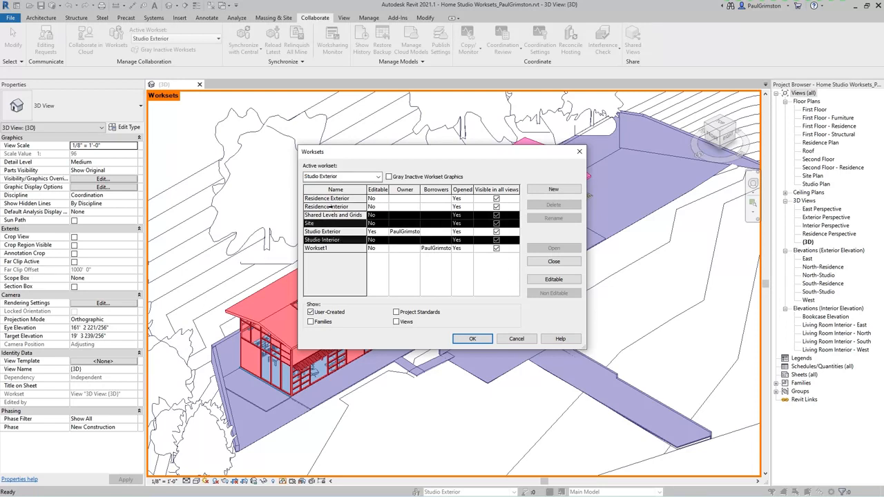
left_click(330, 206, "ctrl")
left_click(330, 198, "ctrl")
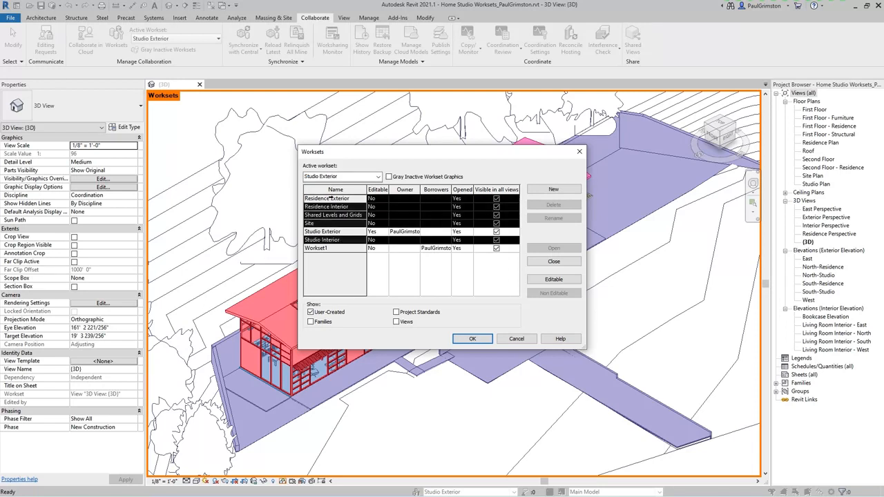
left_click(553, 262)
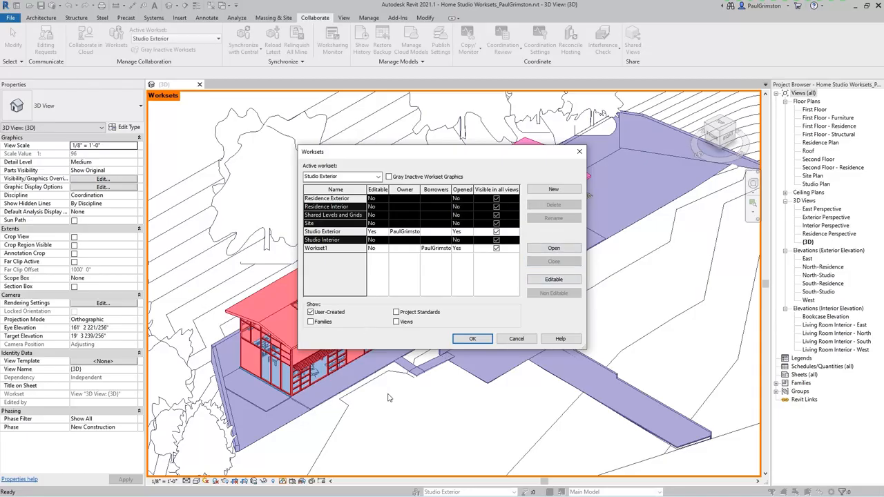
left_click(471, 339)
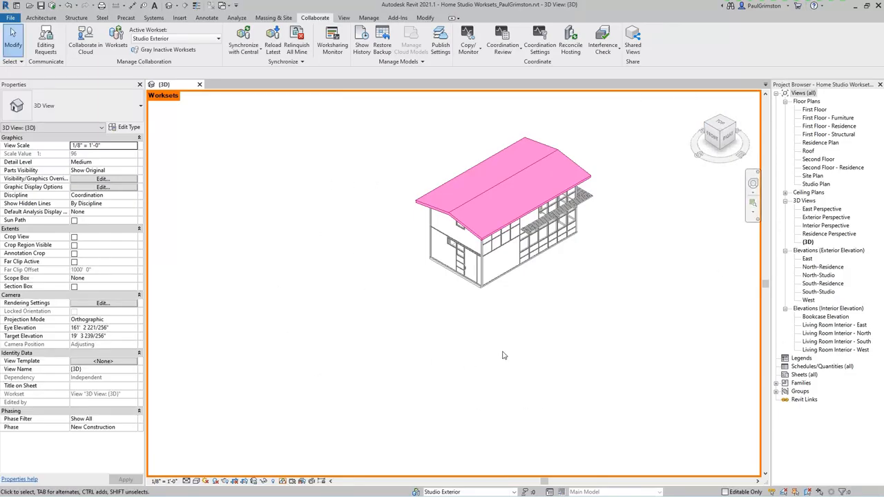
Assign the studio building's floor, railing, roof, structural columns and walls to the Studio Exterior workset, filtering out curtain panels, grids, mullions and doors
left_click_drag(375, 323, 622, 116)
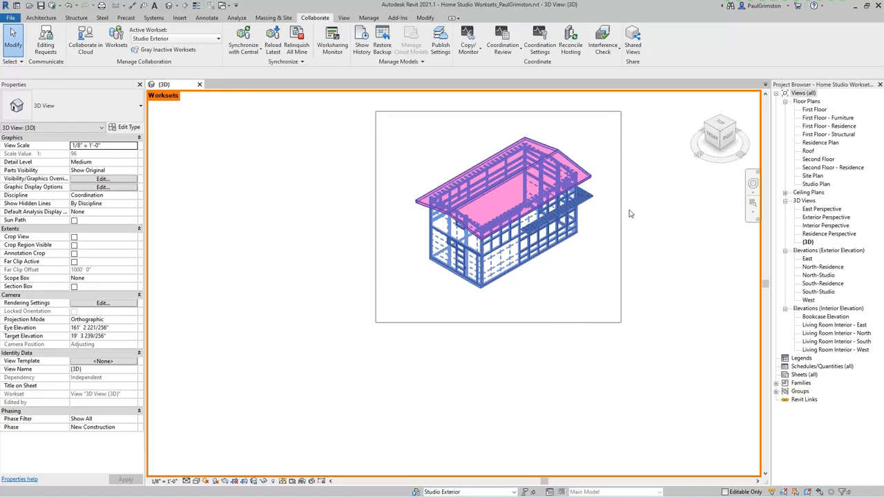
left_click_drag(629, 213, 621, 322)
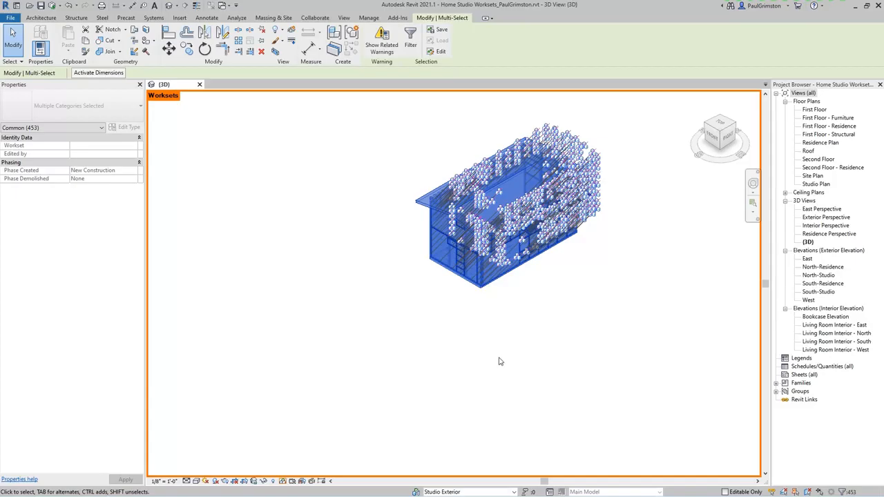
left_click(410, 38)
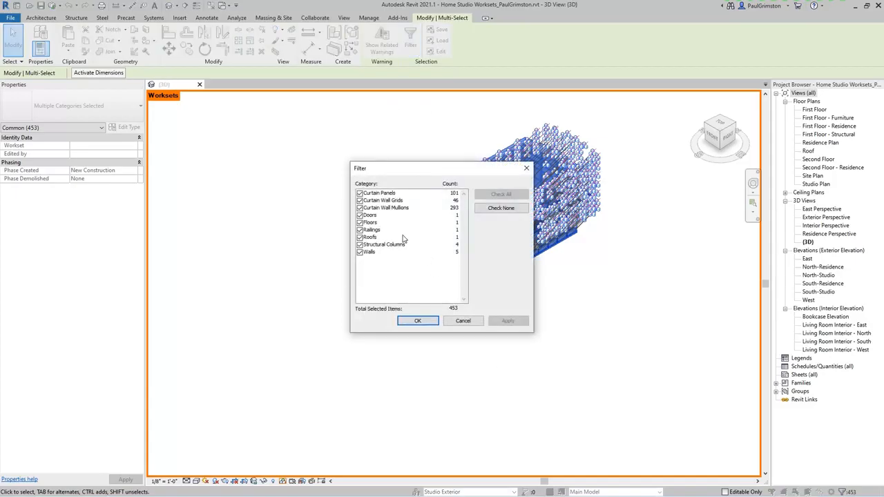
left_click(360, 194)
left_click(360, 201)
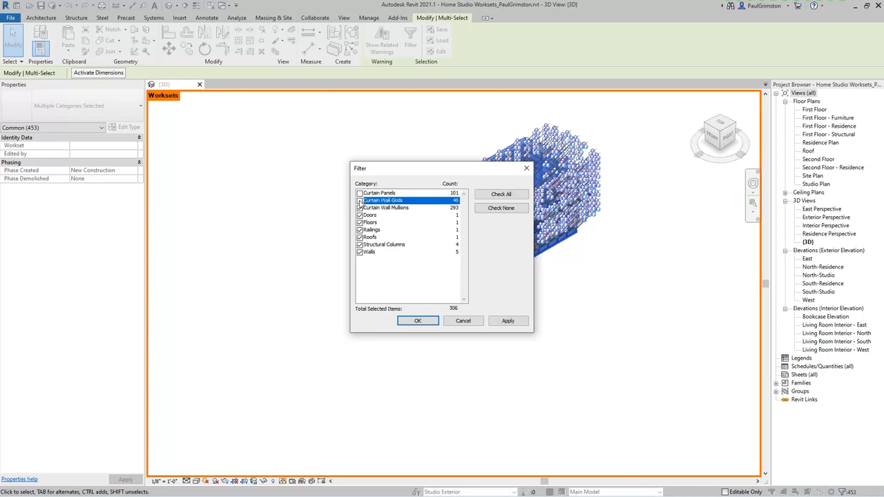
left_click(360, 207)
left_click(360, 216)
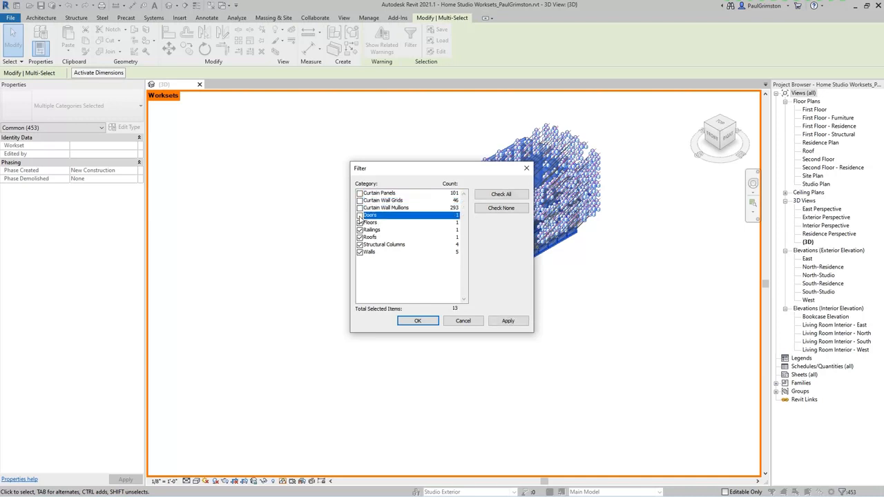
left_click(417, 322)
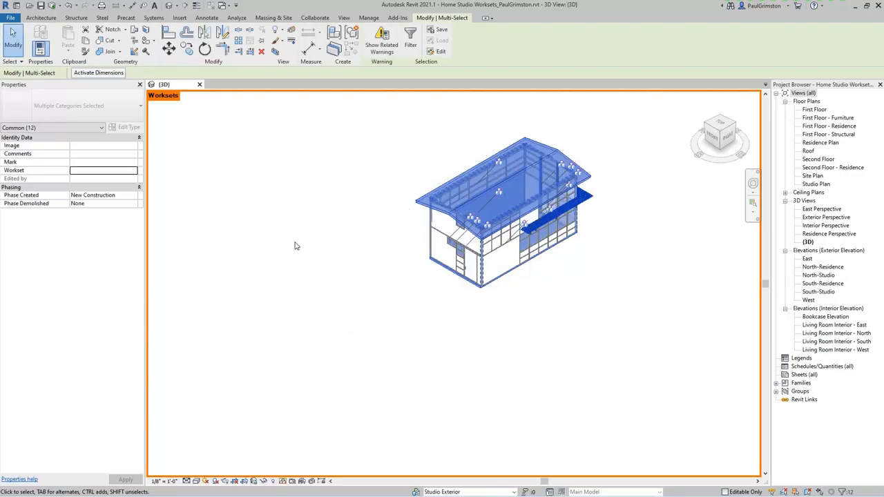
left_click(134, 172)
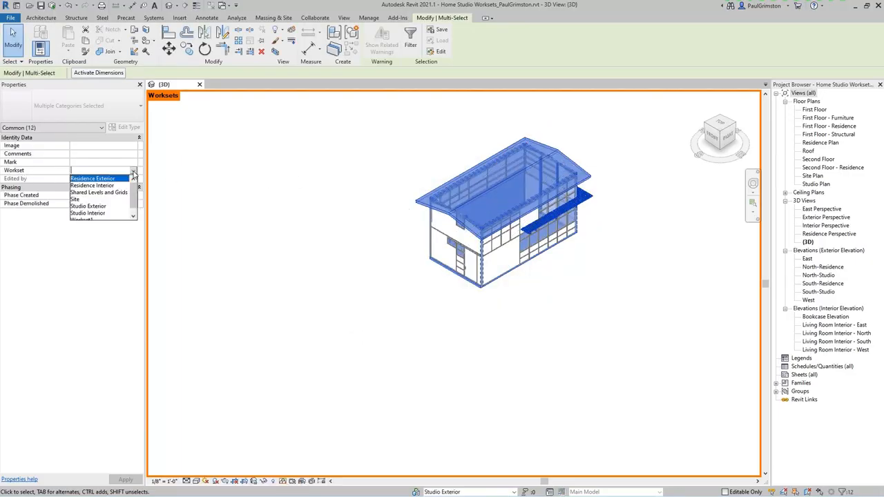
left_click(107, 207)
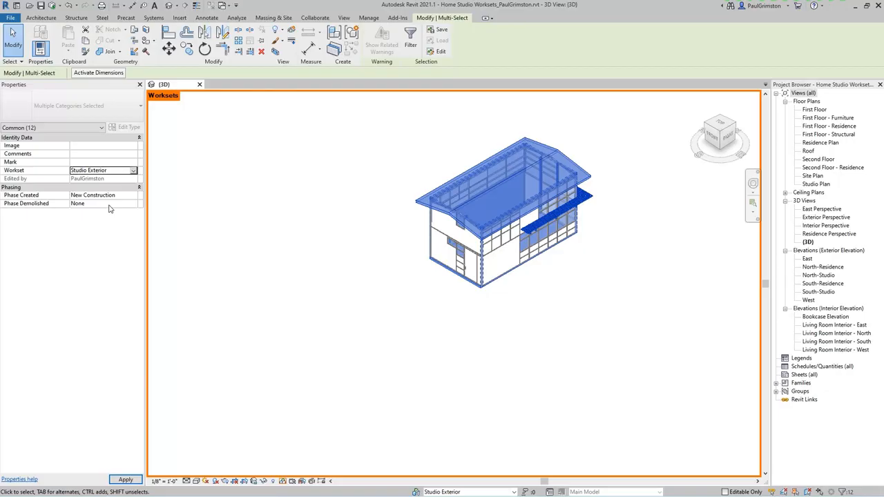
left_click(405, 268)
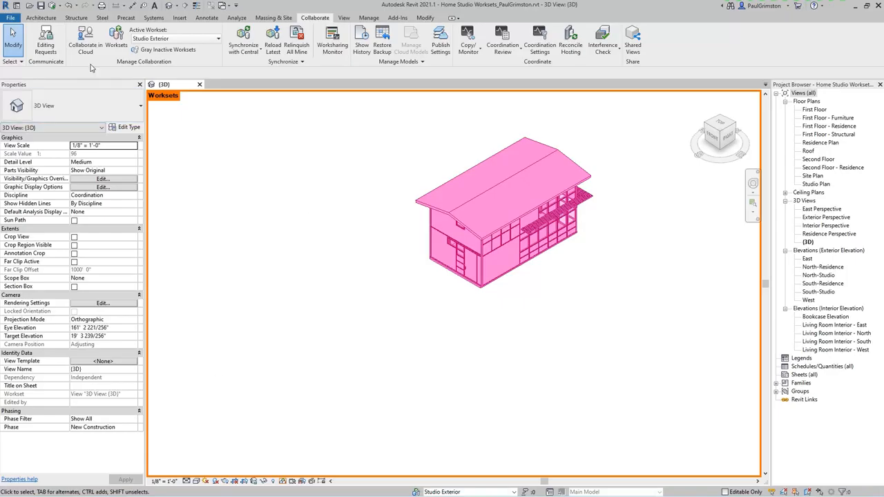
Open every closed workset from Residence Exterior through Workset1 so the whole model loads again
left_click(116, 42)
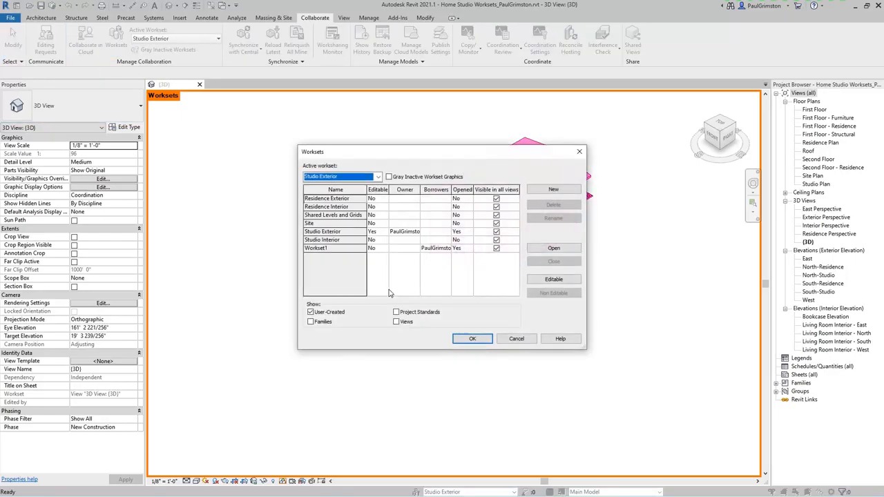
left_click(339, 199)
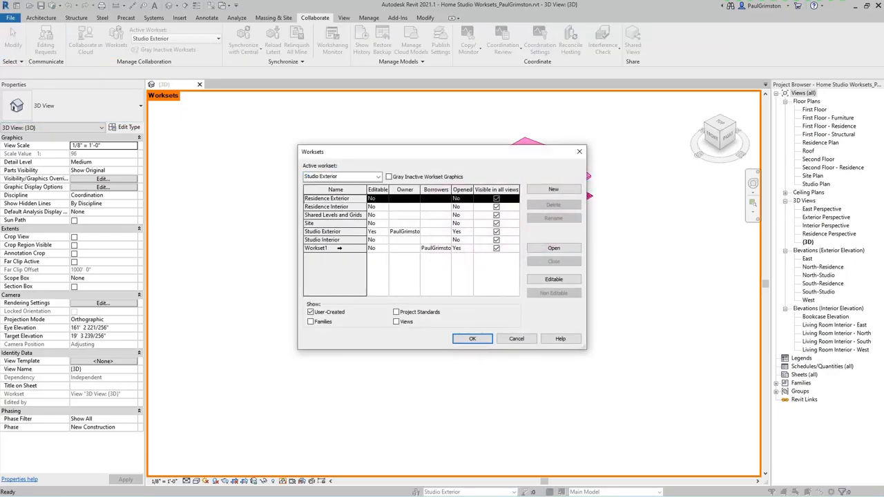
left_click(325, 248, "shift")
left_click(557, 250)
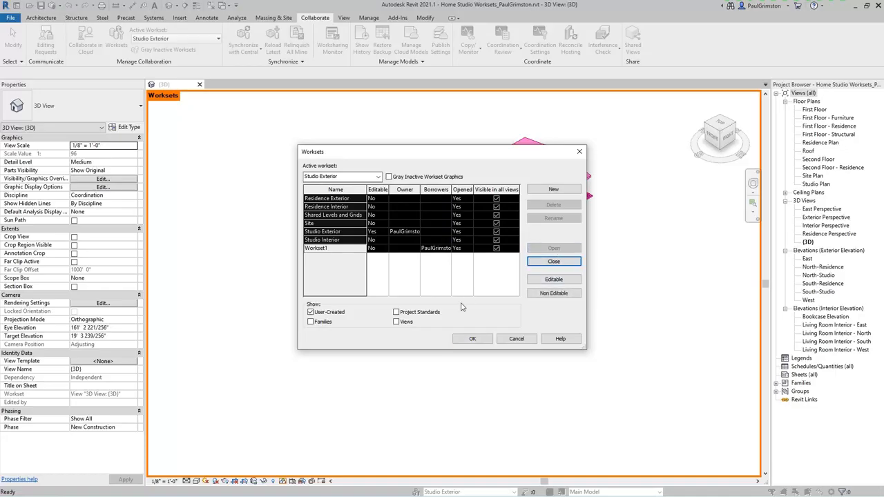
left_click(472, 338)
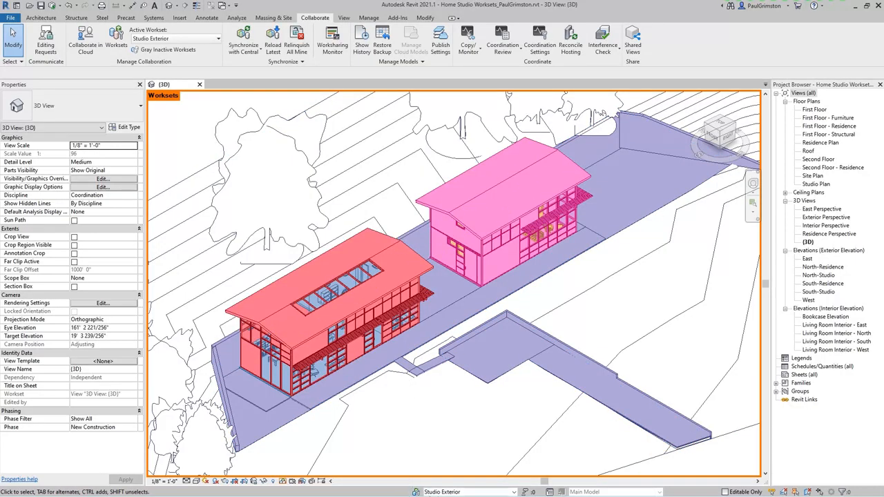
Close the Residence Exterior and Residence Interior worksets
left_click(414, 491)
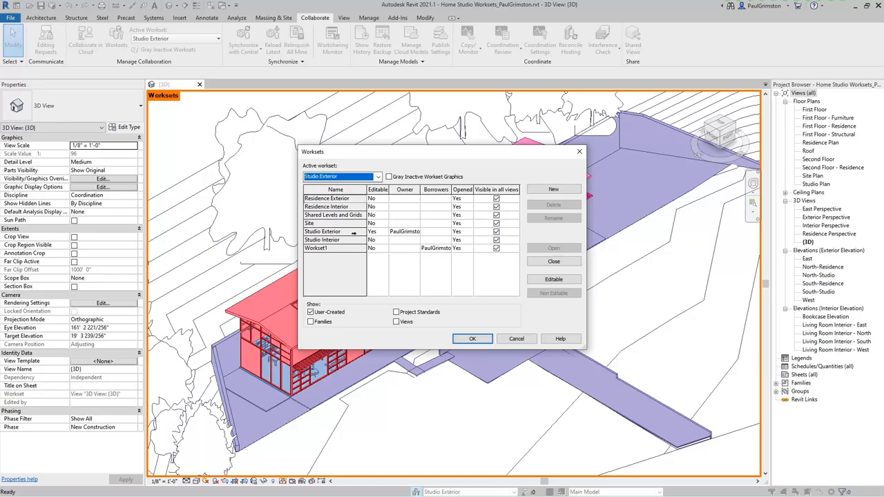
left_click_drag(343, 199, 344, 208)
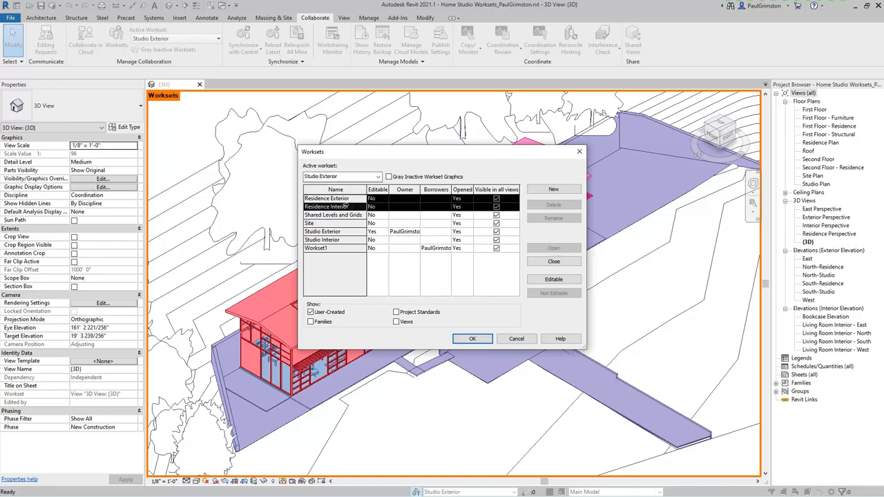
left_click(543, 266)
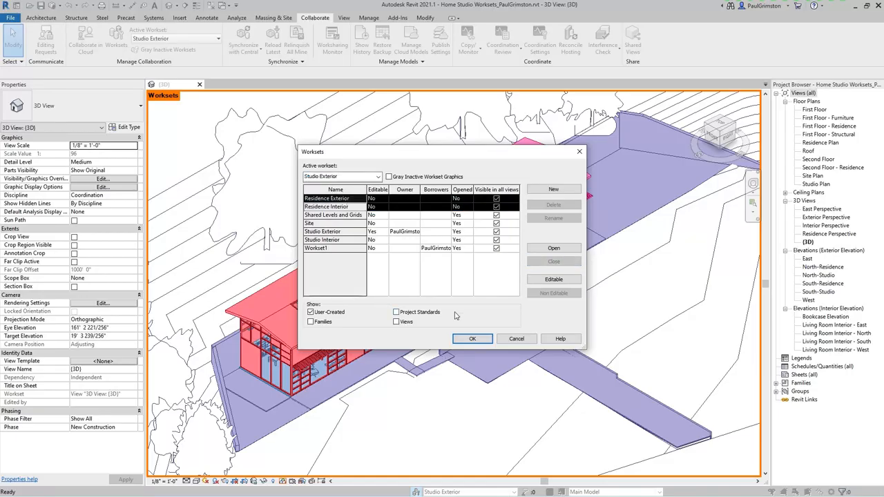
left_click(473, 339)
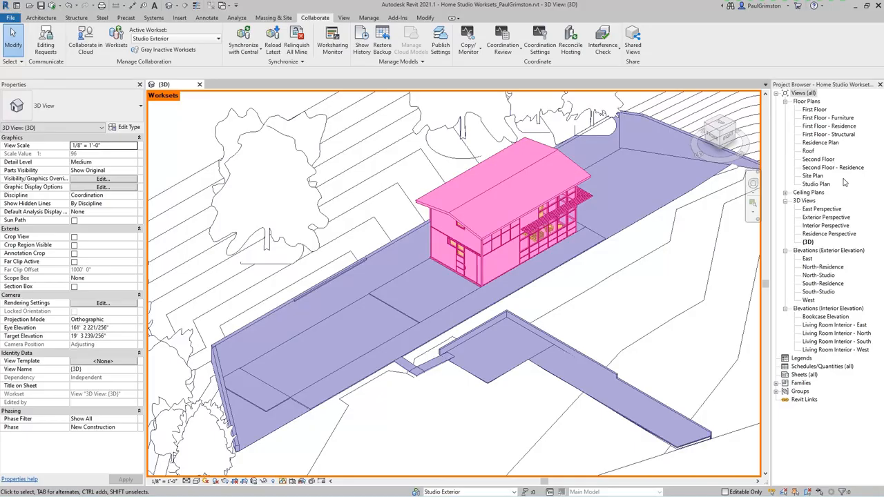
Check the First Floor plan and the Residence Perspective view with the residence worksets closed
double_click(817, 110)
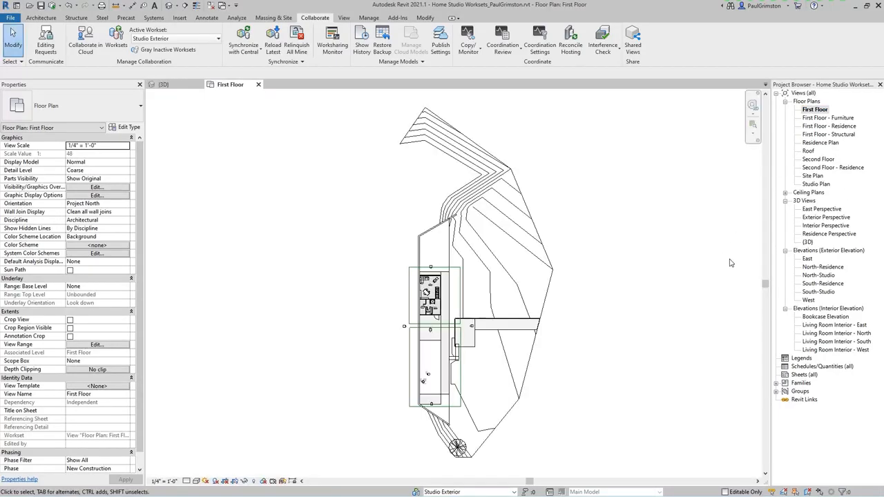
scroll(466, 406, "up", 5)
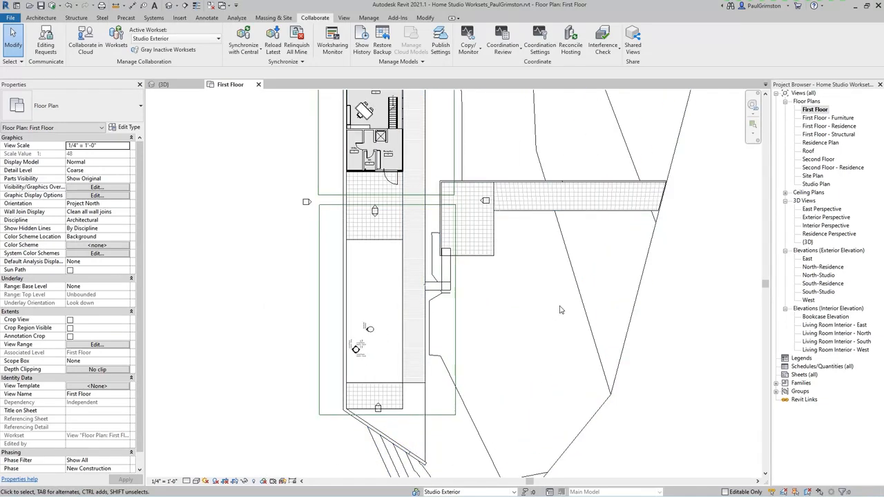
double_click(828, 234)
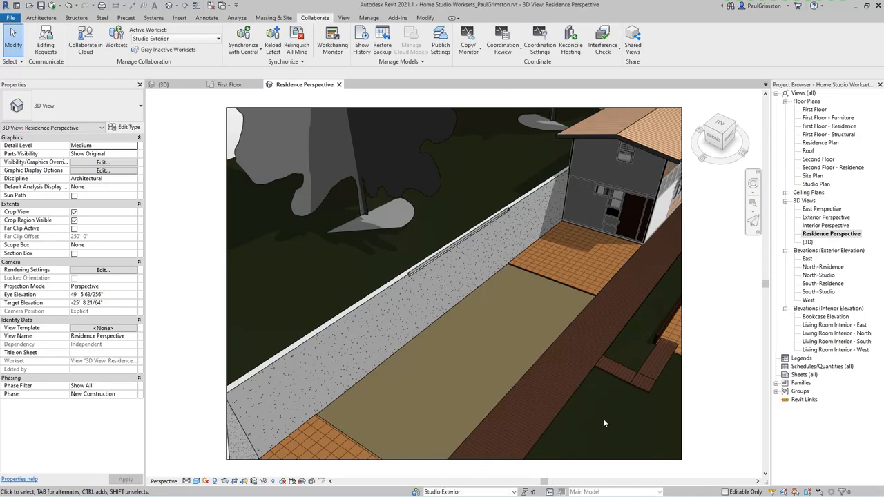
Reopen the Residence Exterior and Residence Interior worksets
left_click(416, 492)
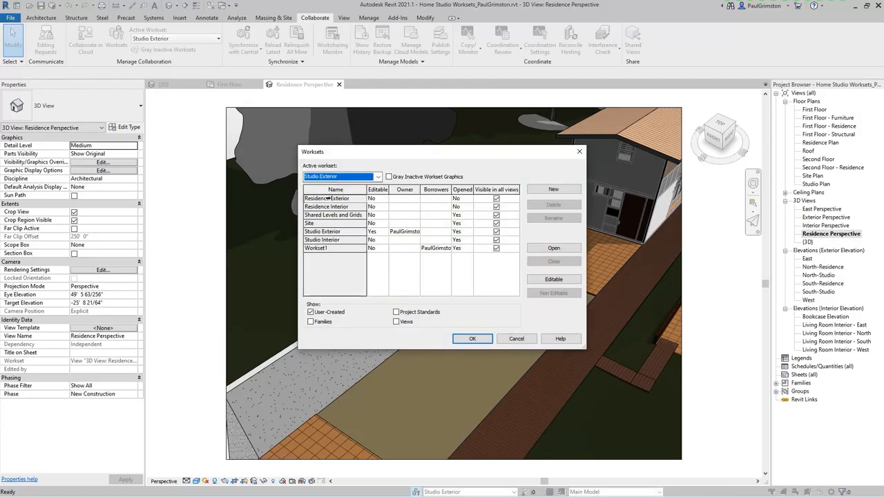
left_click(328, 198)
left_click(328, 207, "ctrl")
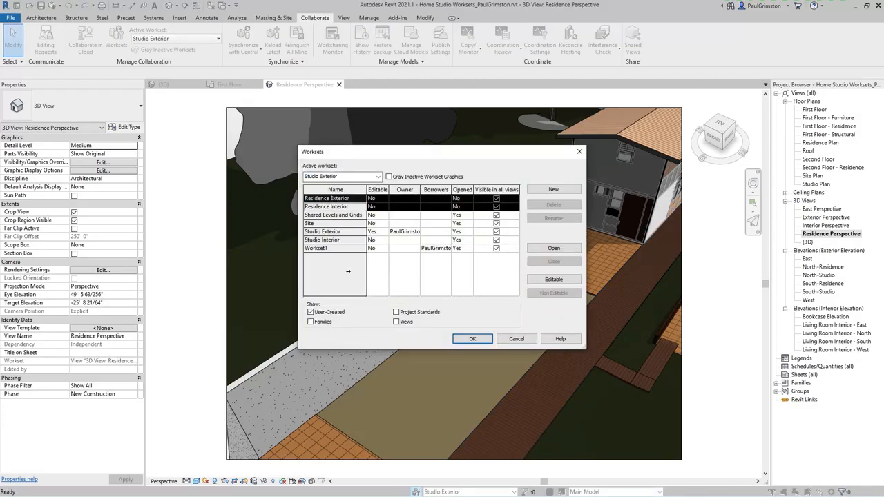
left_click(553, 248)
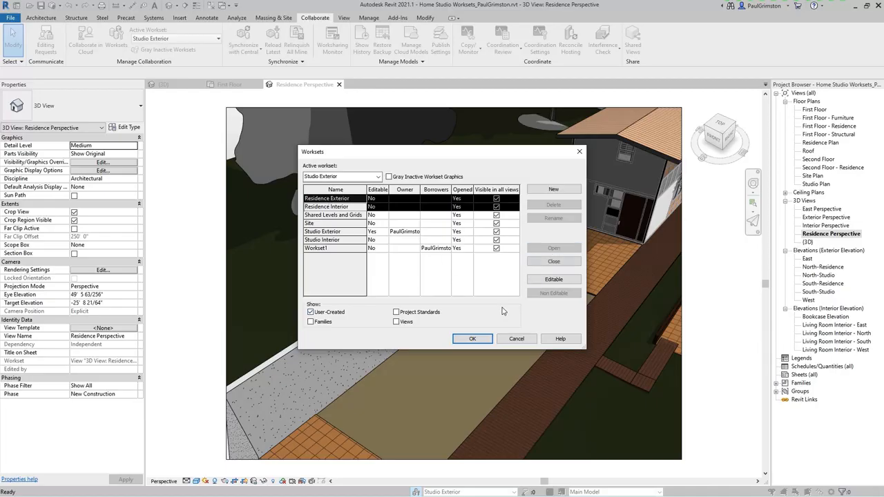
left_click(476, 337)
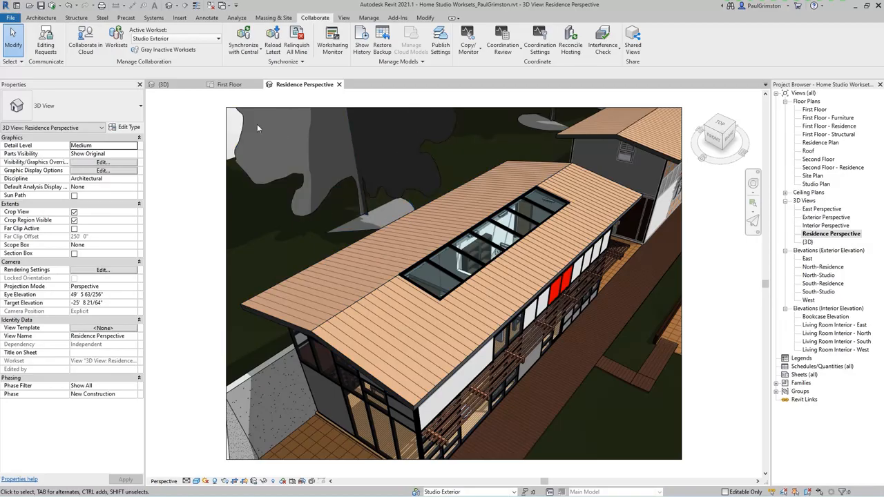
Check the residence's display in the First Floor plan, the {3D} view and the Residence Perspective view
left_click(232, 84)
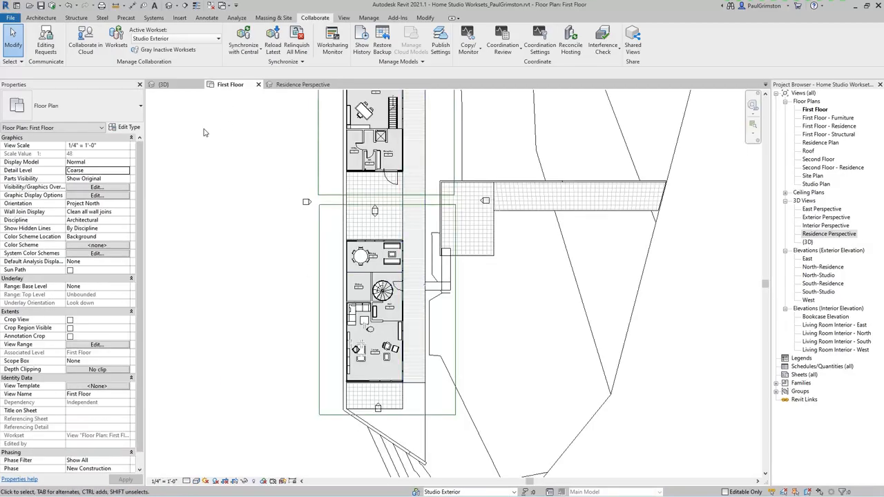
left_click(178, 86)
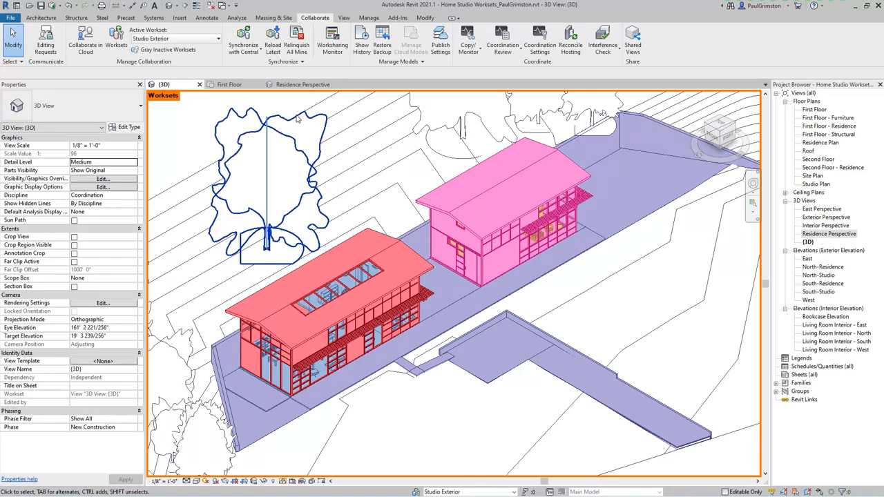
left_click(302, 85)
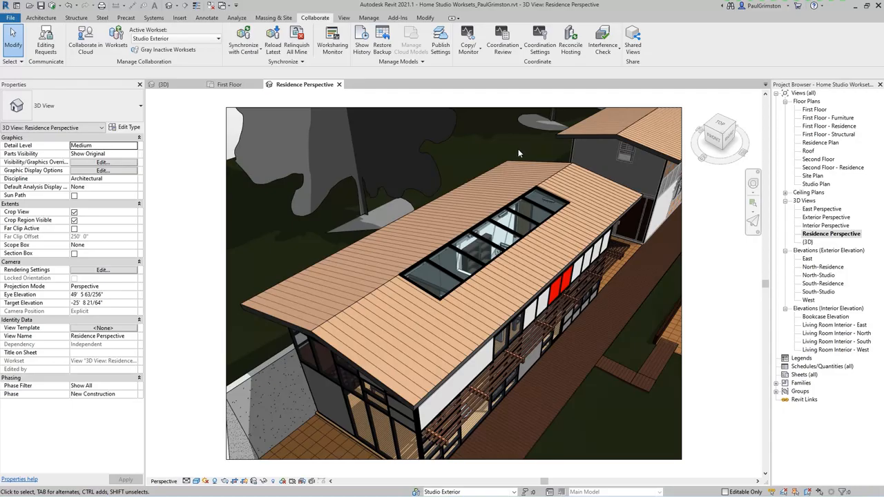
Override the Residence Perspective view's workset visibility to hide Studio Exterior and Studio Interior, and return to the {3D} view
left_click(103, 162)
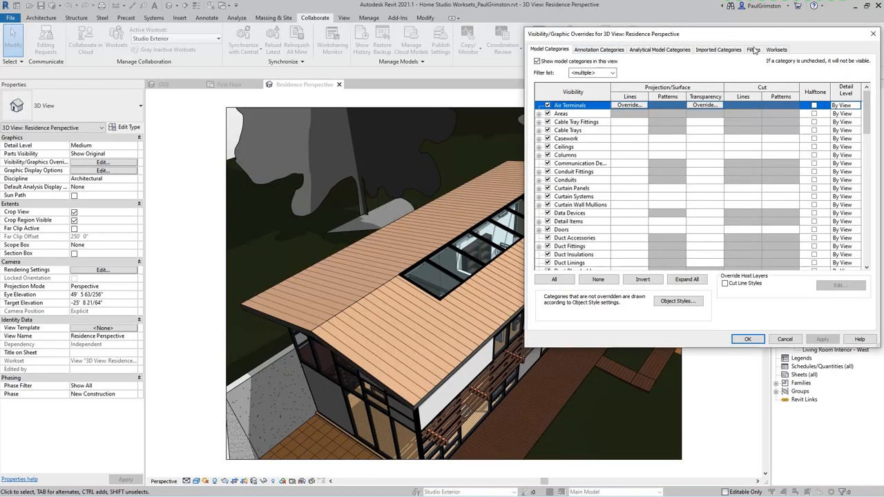
left_click(779, 52)
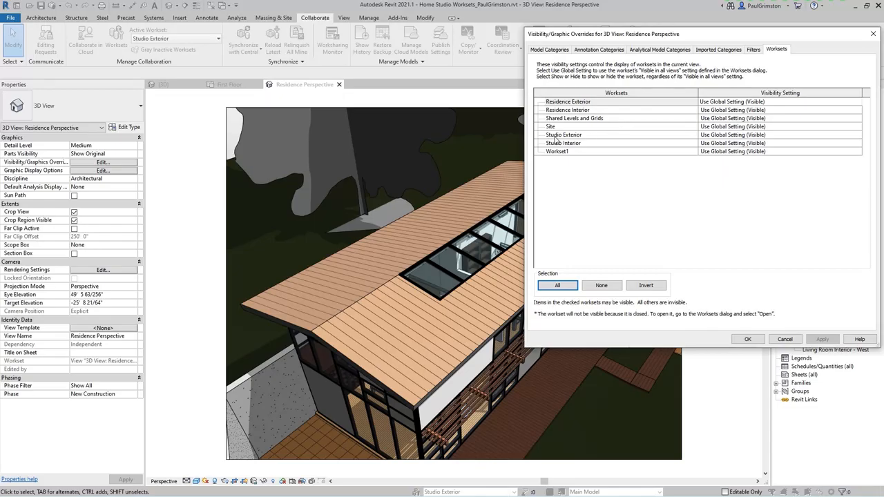
left_click(578, 137)
left_click(591, 147, "shift")
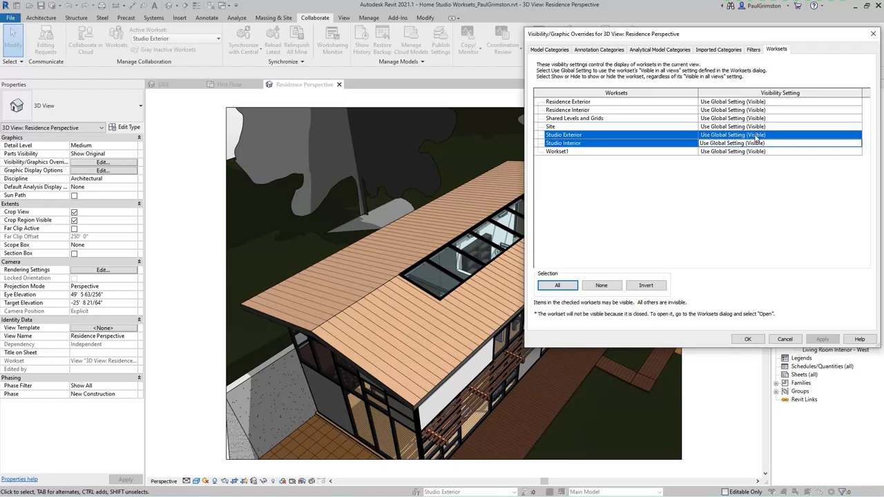
left_click(860, 142)
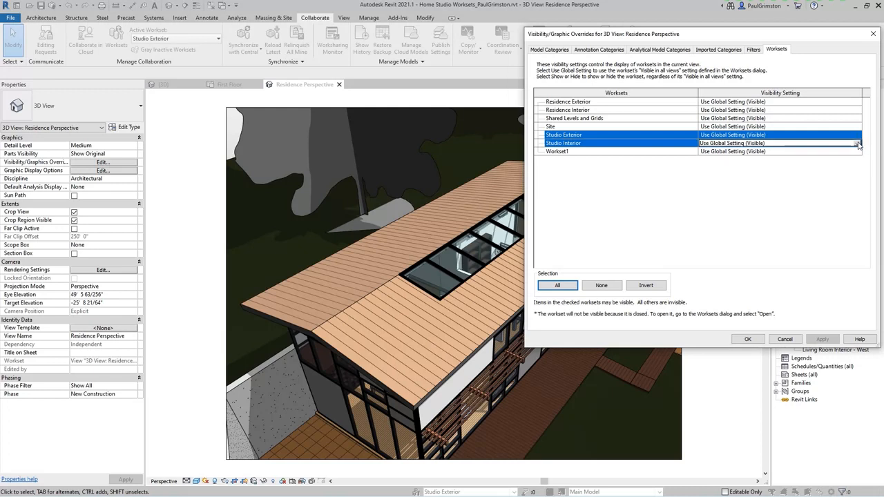
left_click(857, 143)
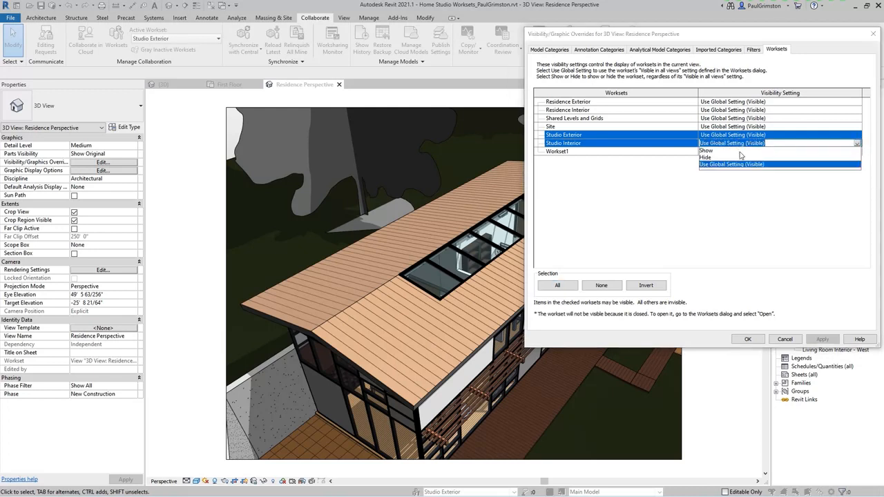
left_click(704, 157)
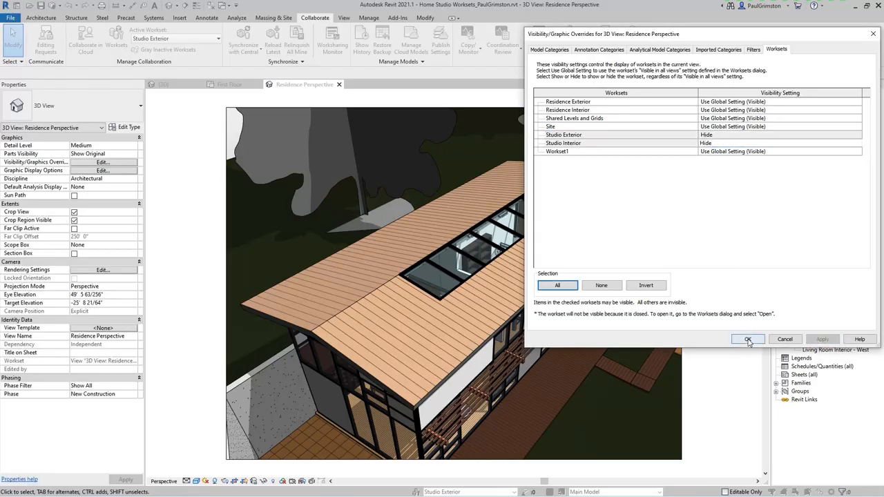
left_click(747, 339)
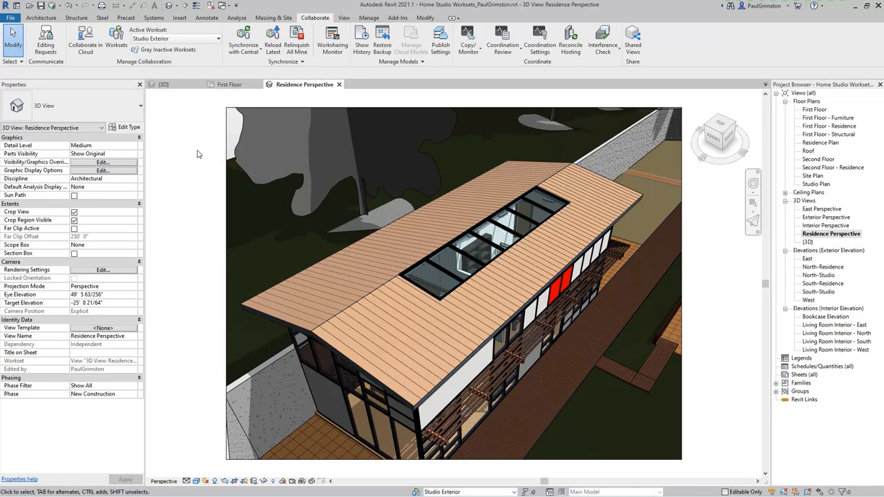
left_click(164, 84)
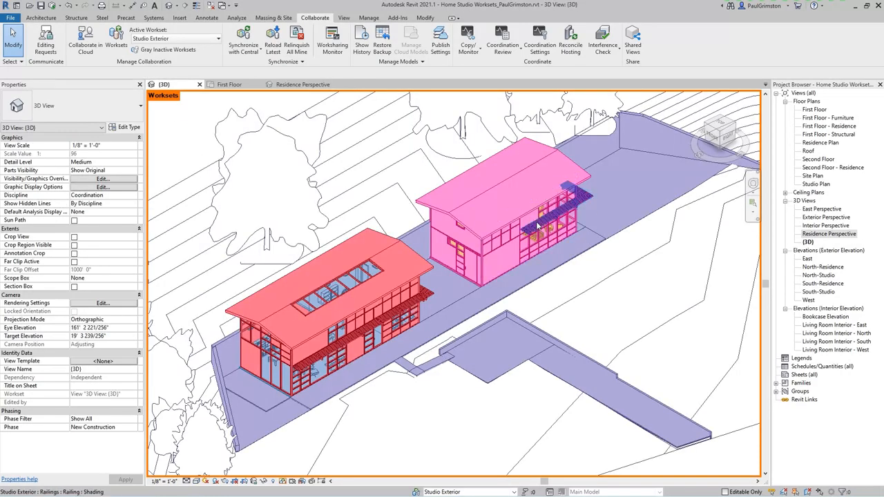
Place an Eames Lounge chair near the south-east corner of the Lounge in the First Floor plan and check its workset
left_click(229, 84)
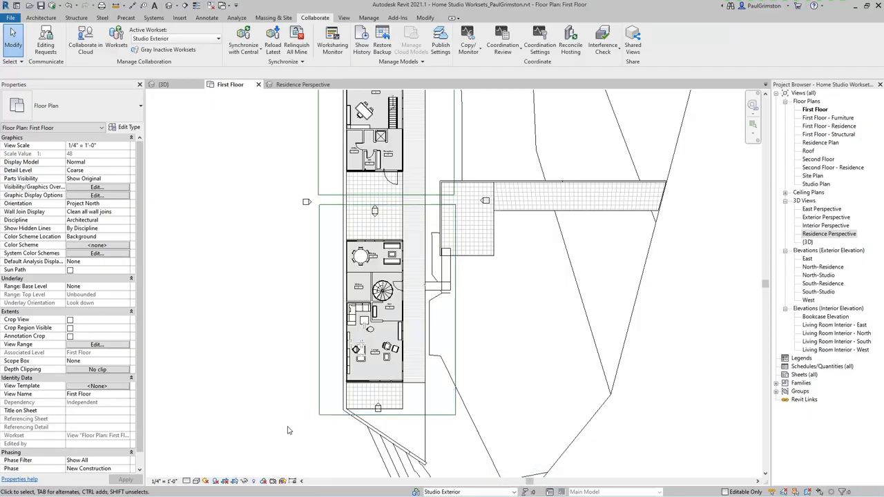
scroll(386, 373, "up", 6)
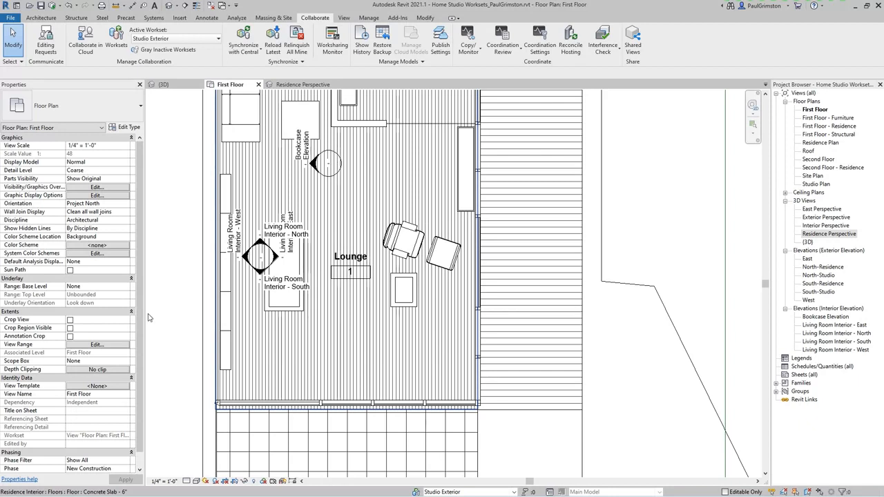
left_click(41, 17)
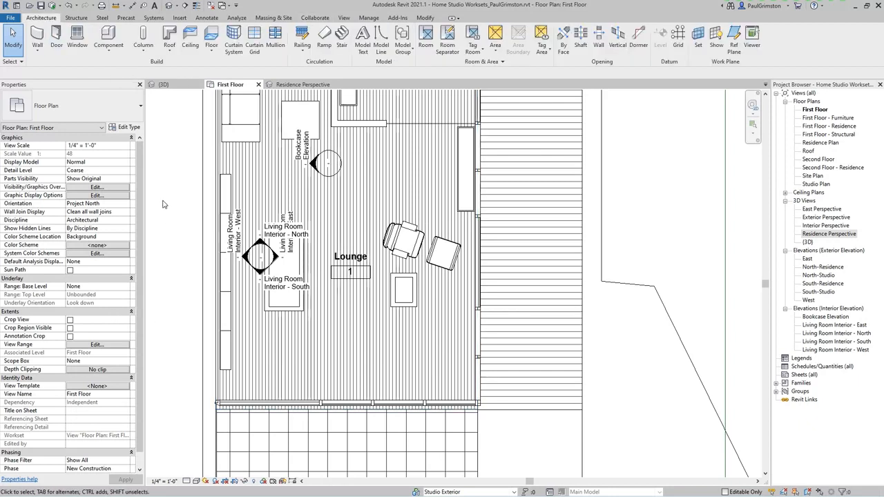
left_click(109, 36)
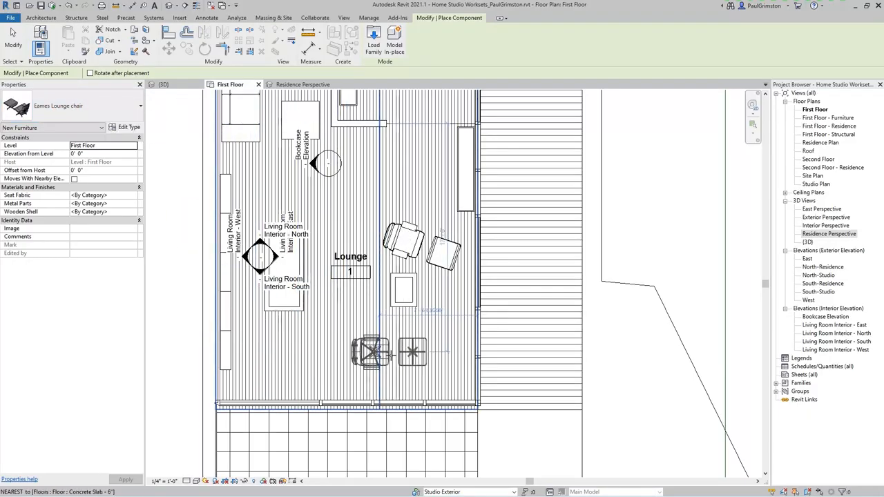
left_click(402, 358)
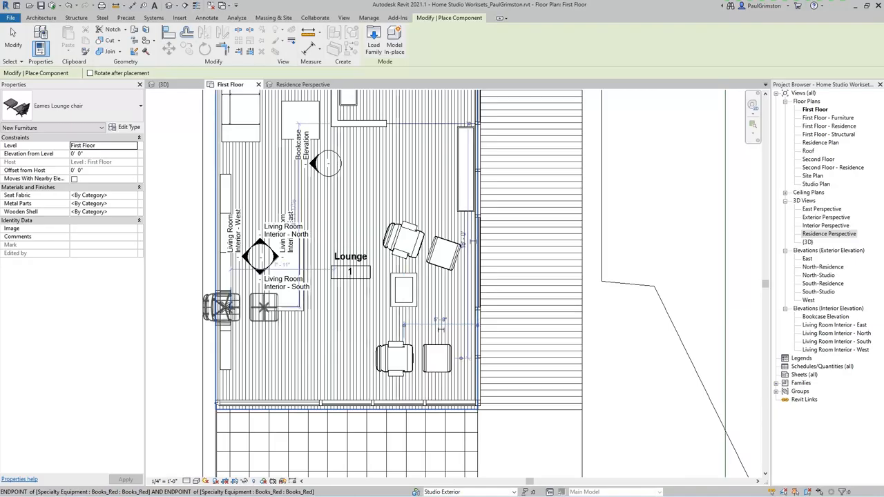
key("Escape")
key("Escape")
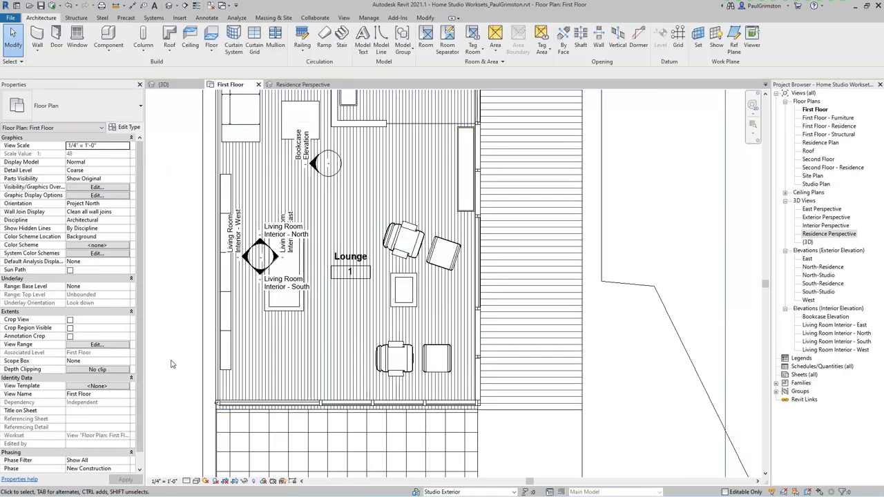
left_click(397, 361)
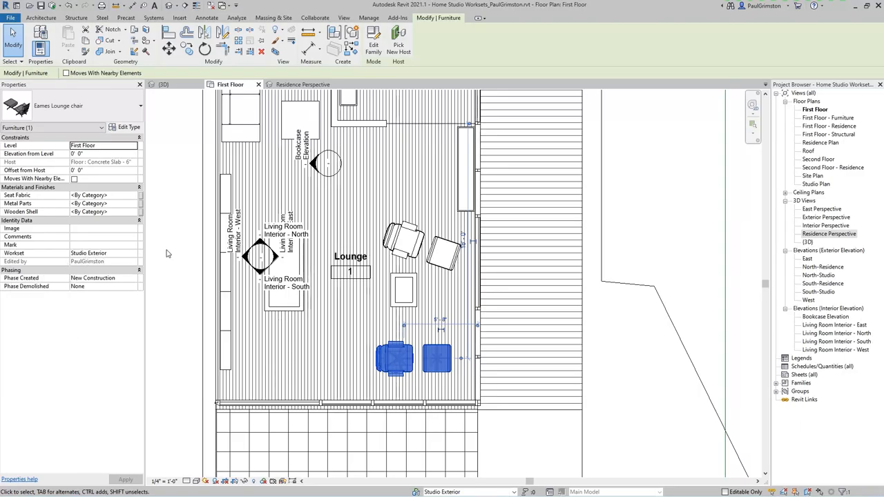
left_click(166, 254)
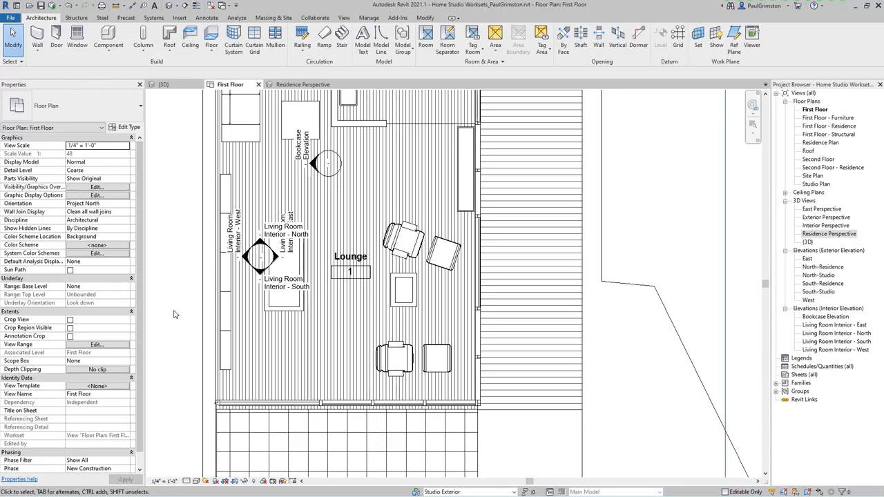
With Residence Interior as the active workset, place a second Eames Lounge chair west of the first and compare both chairs' worksets
left_click(464, 491)
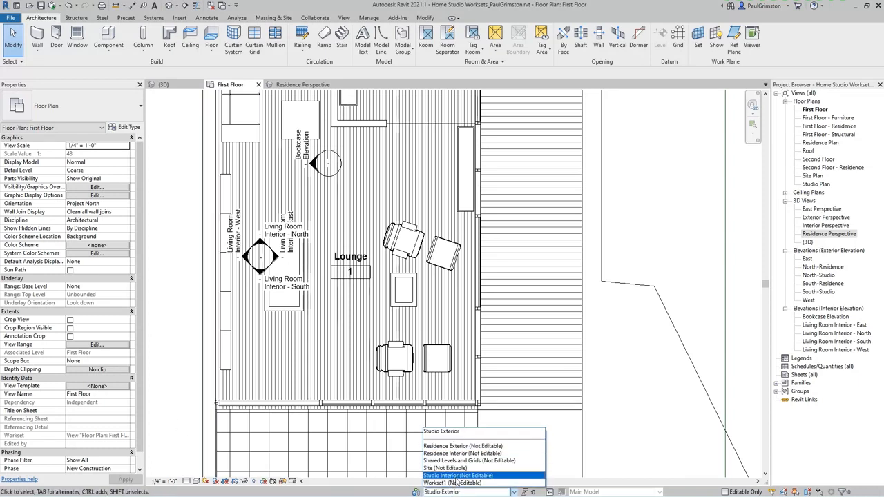
left_click(459, 453)
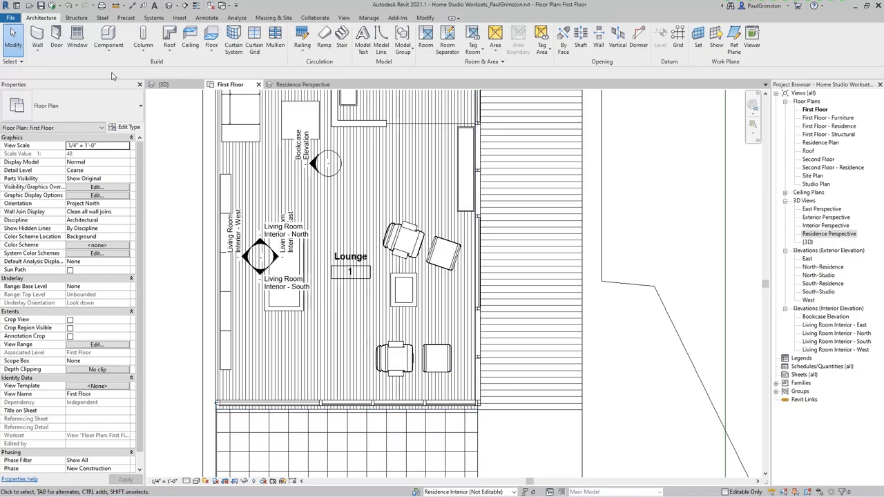
left_click(109, 40)
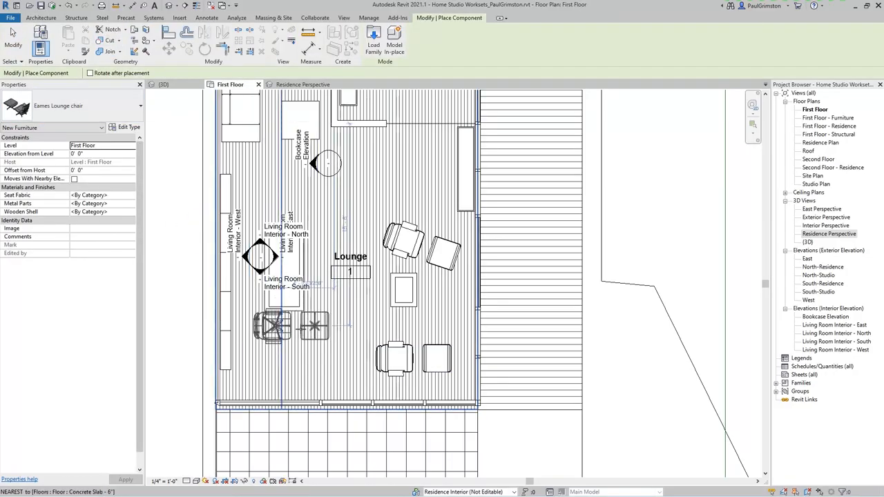
left_click(318, 364)
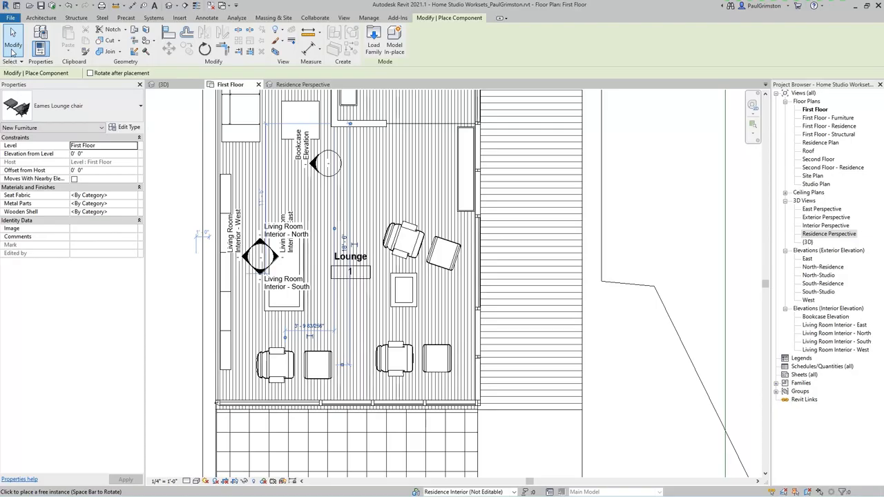
left_click(12, 42)
left_click(275, 364)
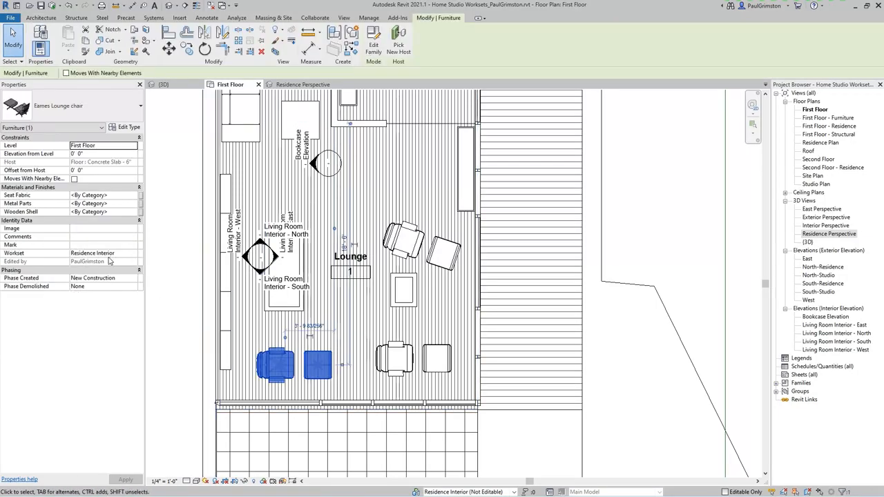
left_click(394, 358)
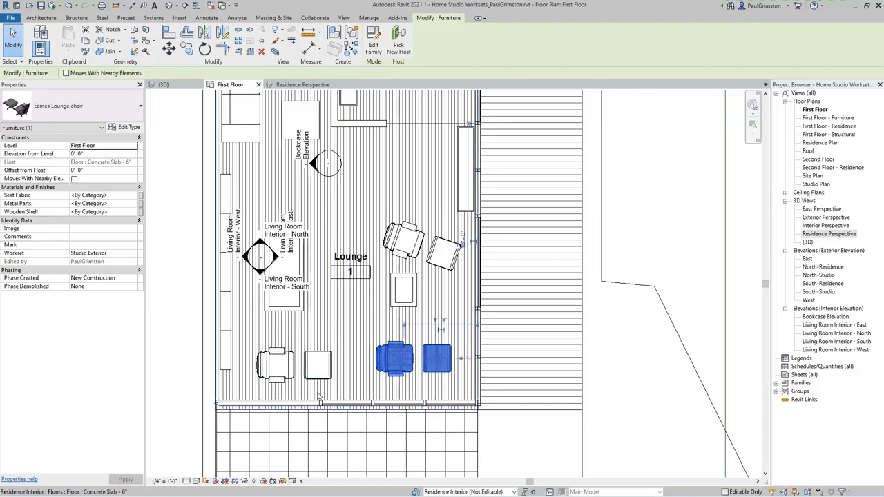
Turn on the Worksets worksharing display in the First Floor plan
left_click(263, 482)
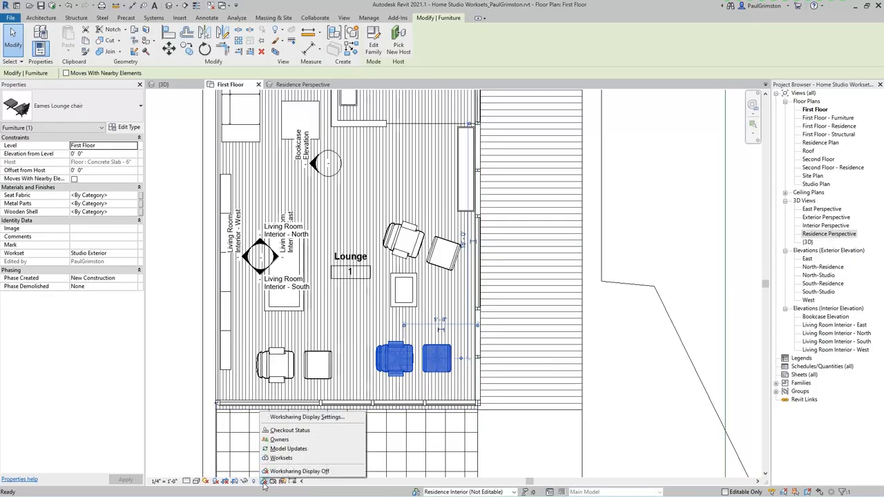
left_click(290, 462)
key("Escape")
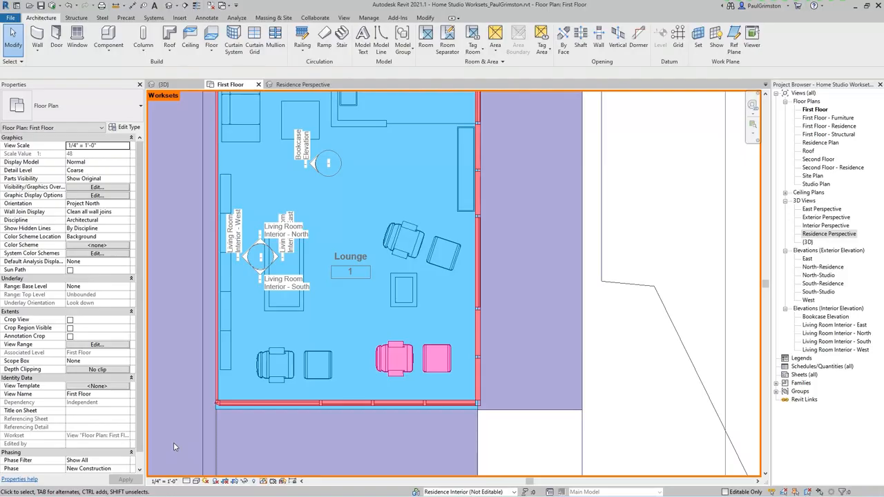
Reassign the misplaced Eames Lounge chair near the Lounge's south-east corner to the Residence Interior workset
left_click(414, 364)
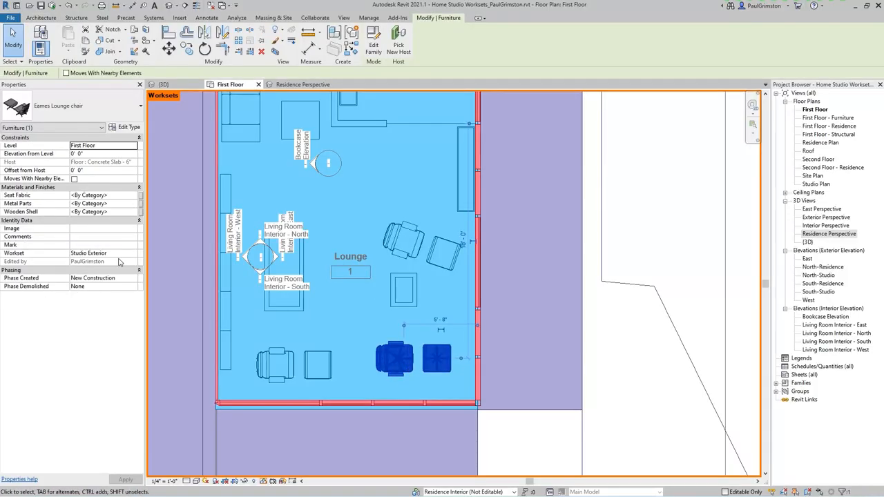
left_click(133, 254)
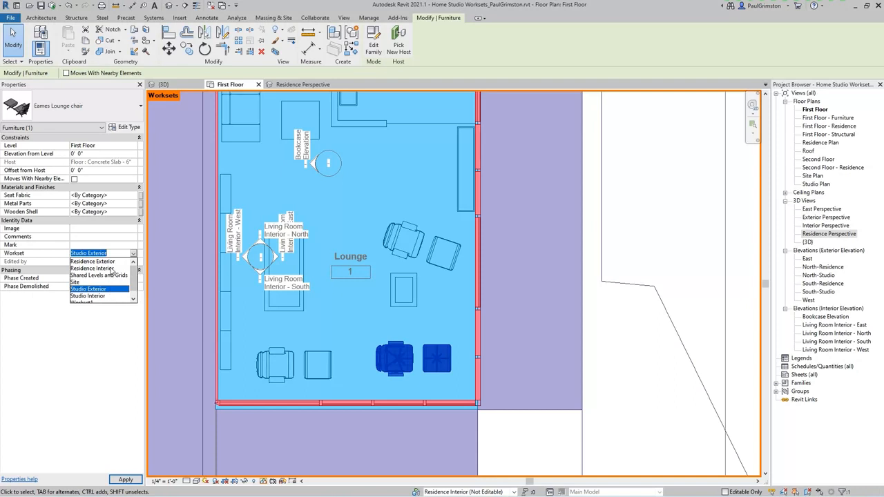
left_click(111, 269)
left_click(639, 340)
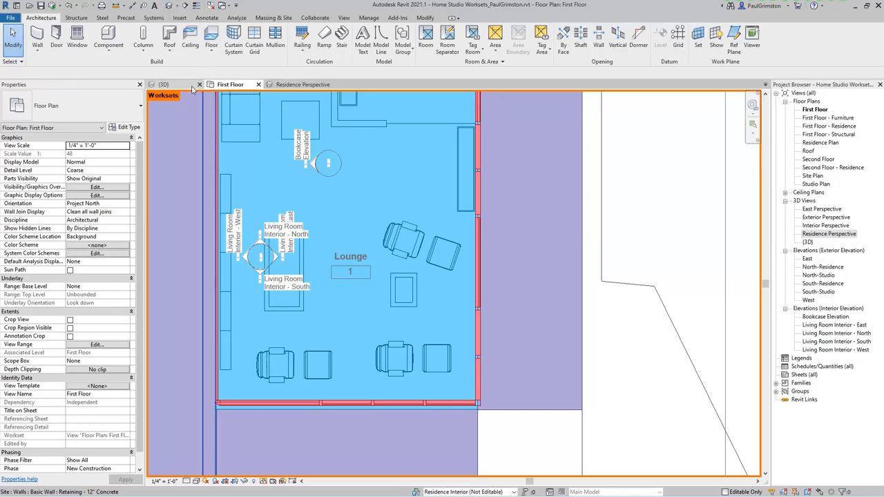
Return to the {3D} view and synchronize with central, relinquishing borrowed elements and saving the local file before and after
left_click(163, 84)
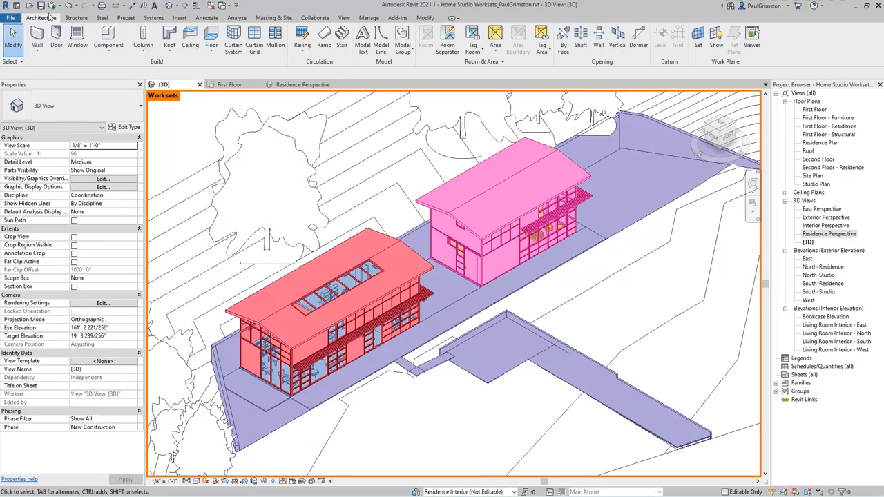
left_click(52, 5)
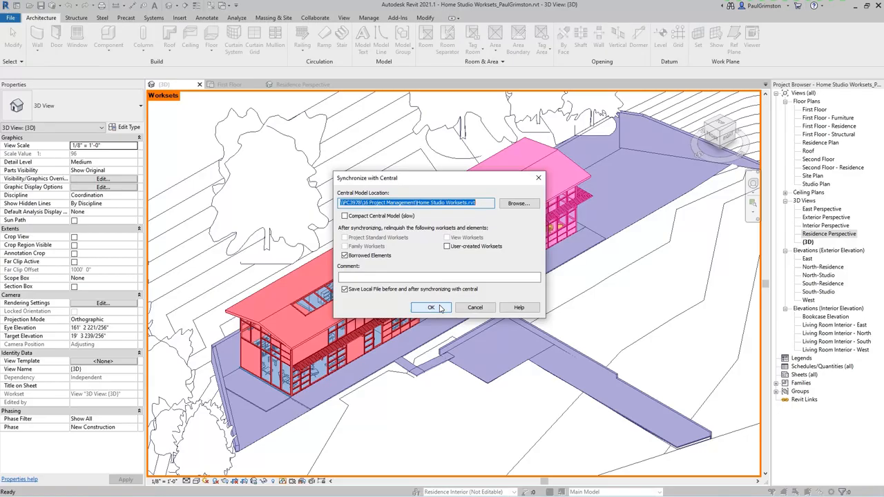
left_click(498, 315)
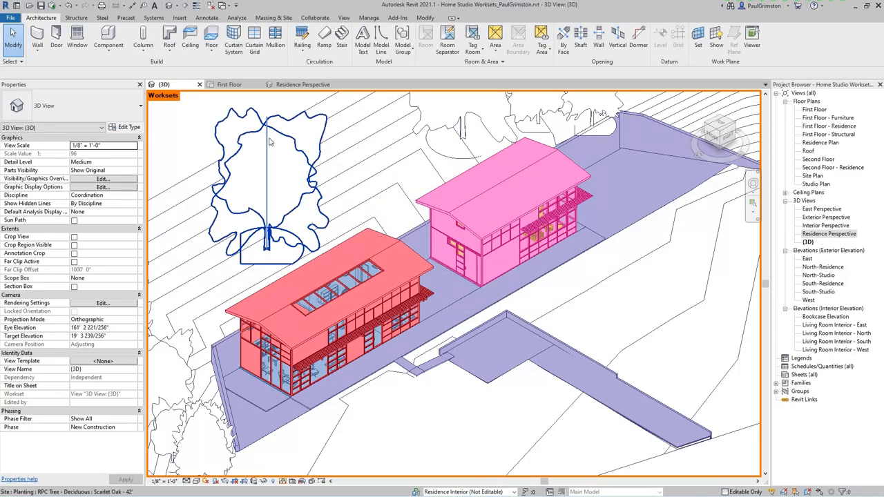
Close the local model, relinquishing its editable elements and worksets
left_click(12, 20)
left_click(16, 201)
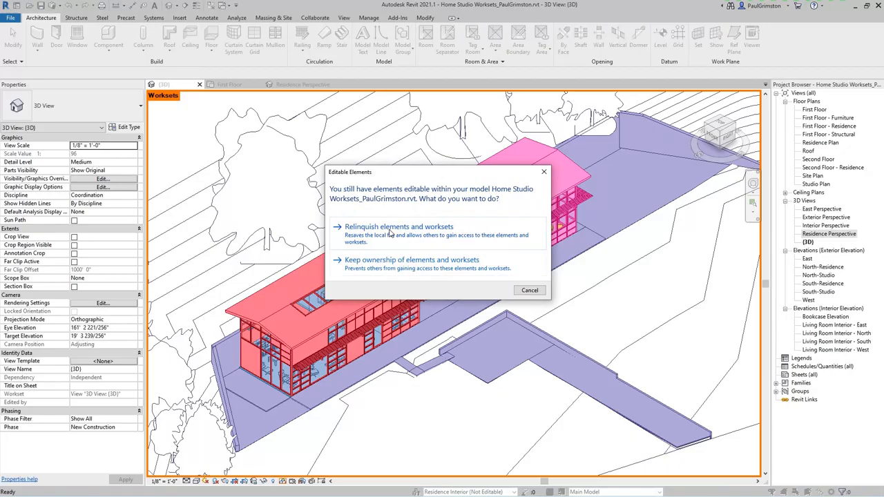
left_click(390, 233)
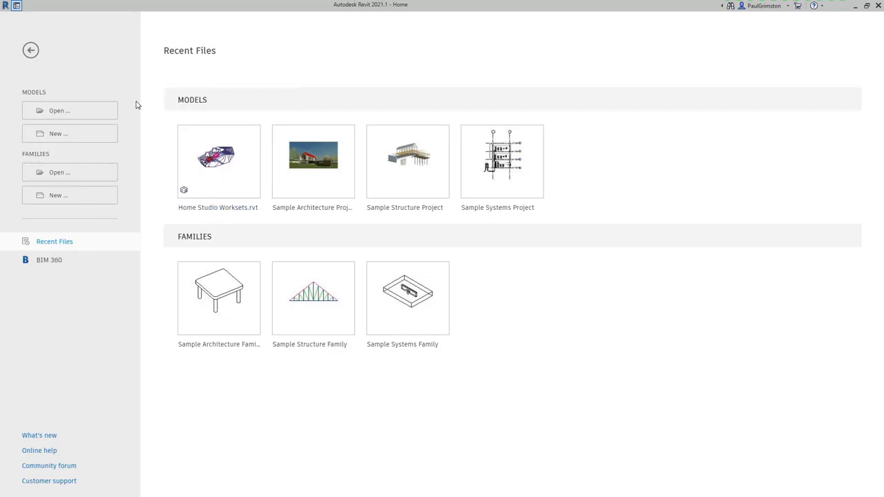
Open Home Studio Worksets.rvt as a new local file with the Specify workset option, overwriting the existing local copy
left_click(61, 111)
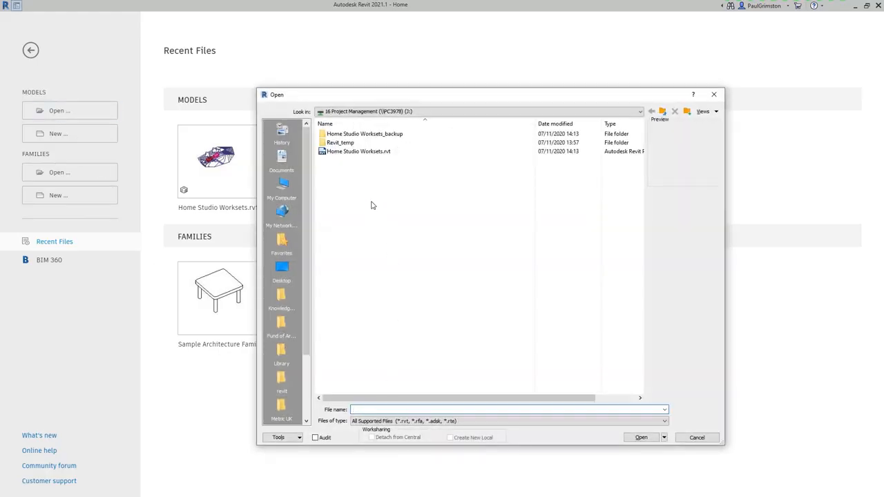
left_click(358, 152)
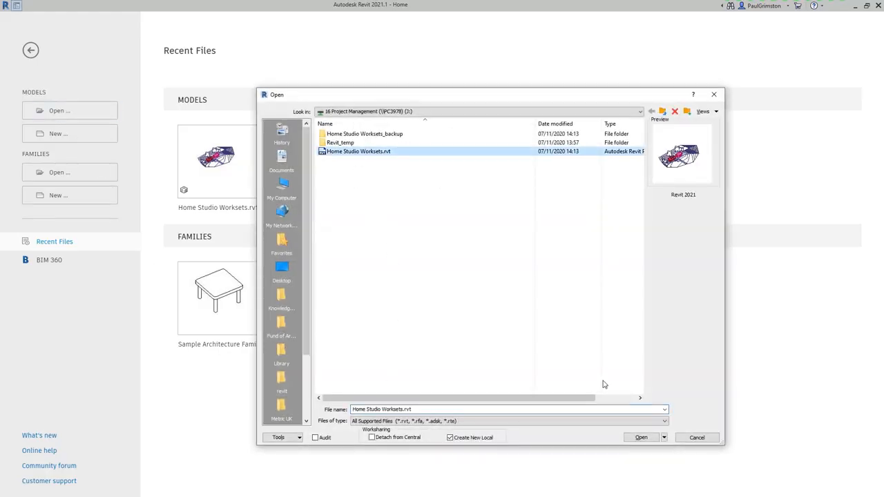
left_click(664, 438)
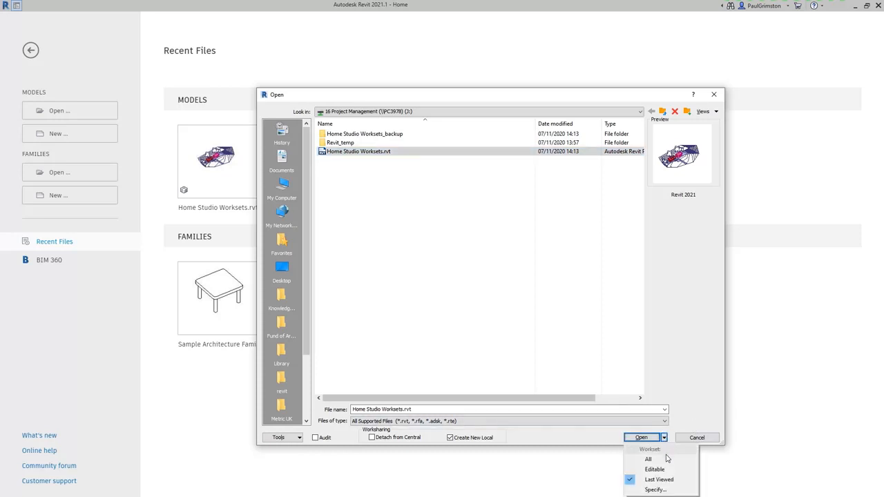
left_click(654, 490)
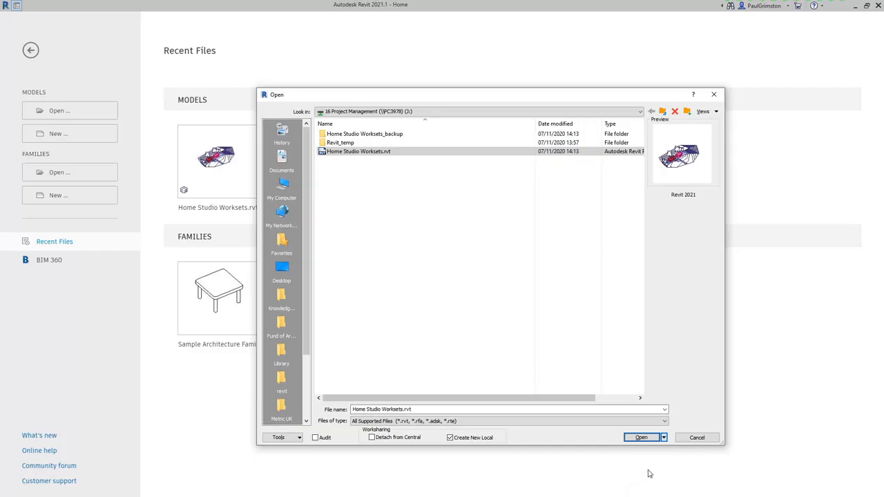
left_click(642, 438)
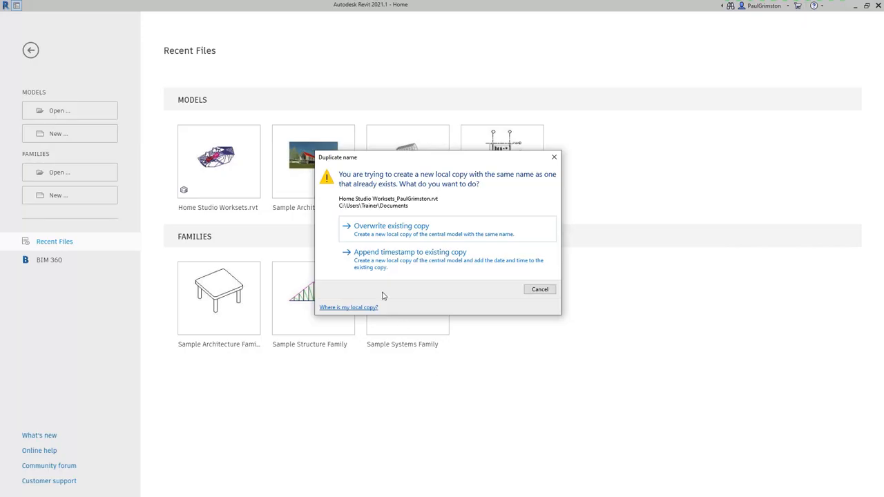
left_click(417, 235)
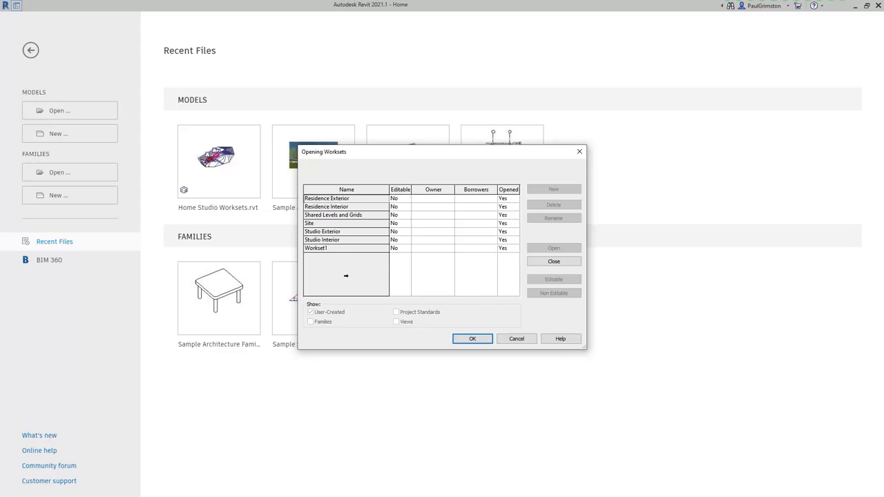
Close the Studio Exterior and Studio Interior worksets in the opening selection and load the model
left_click(350, 233)
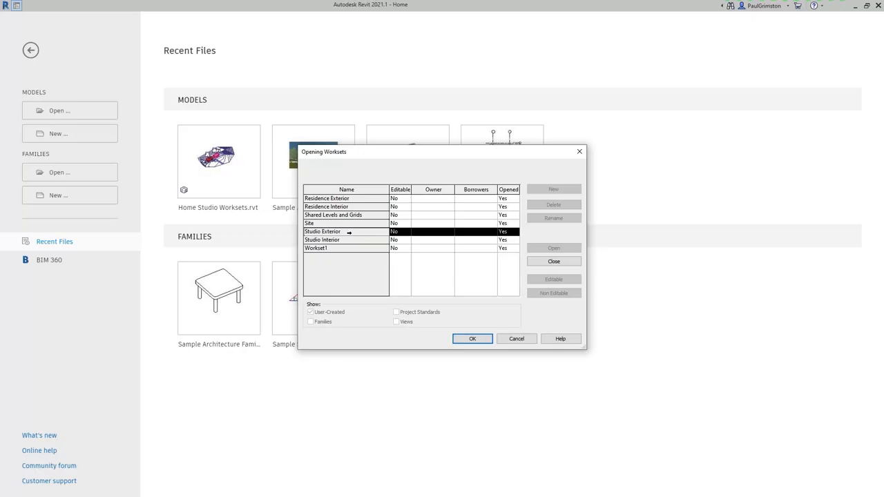
left_click(348, 240, "ctrl")
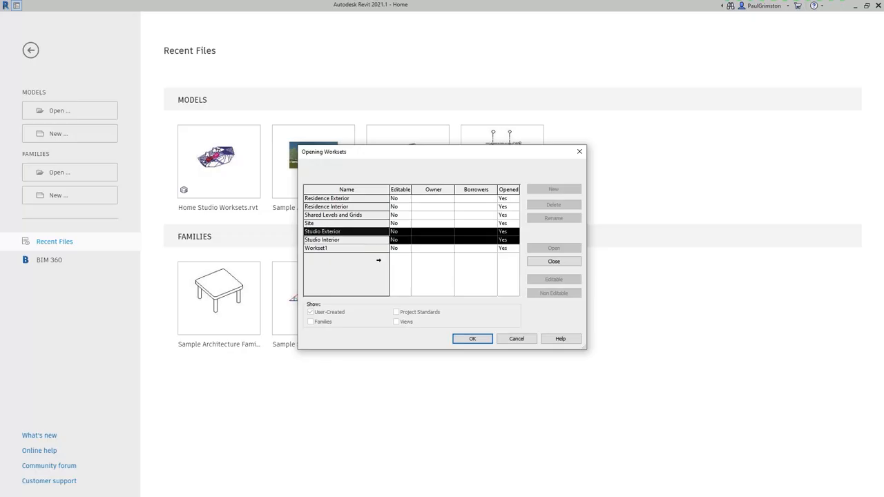
left_click(555, 262)
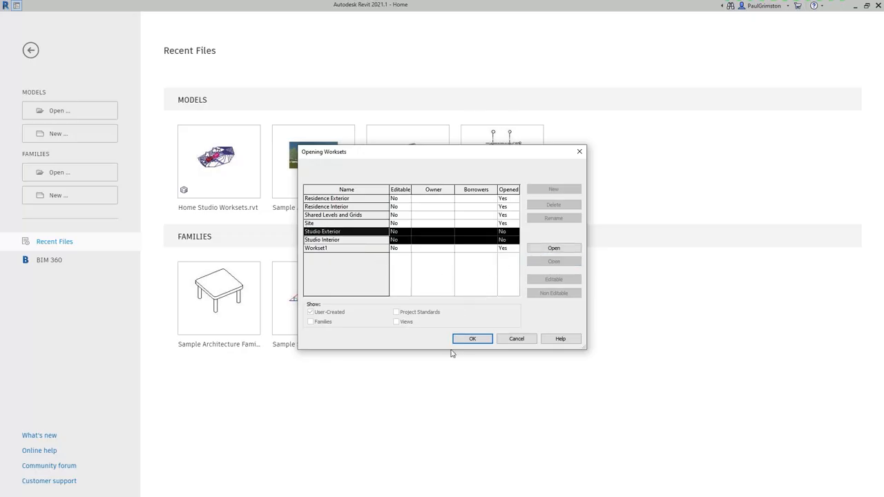
left_click(472, 339)
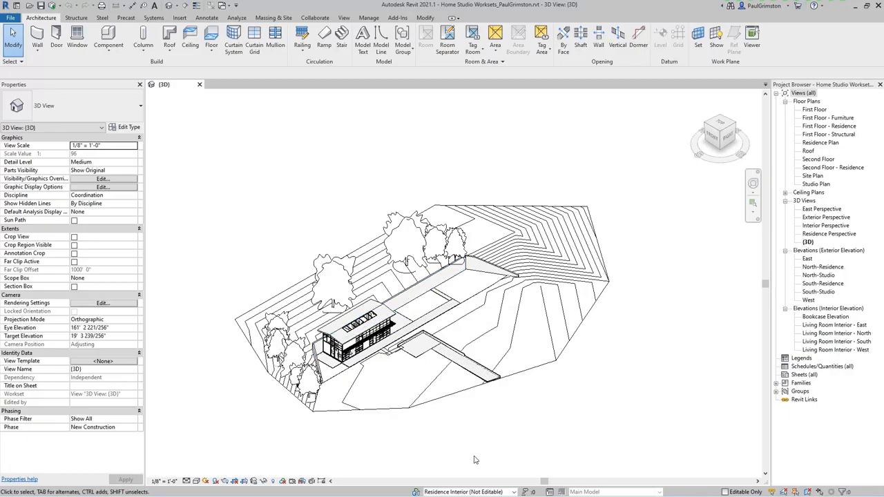
Open the Studio Exterior and Studio Interior worksets in the loaded model
left_click(416, 491)
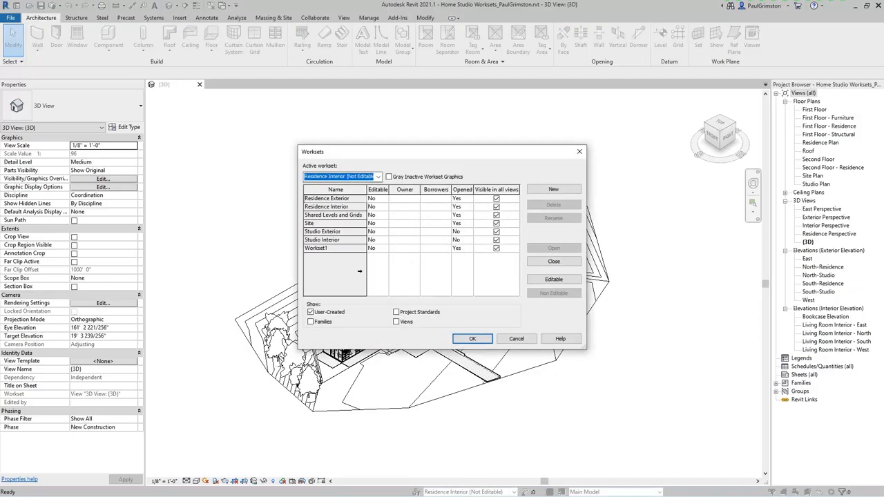
left_click(331, 232)
left_click(331, 240, "shift")
left_click(554, 248)
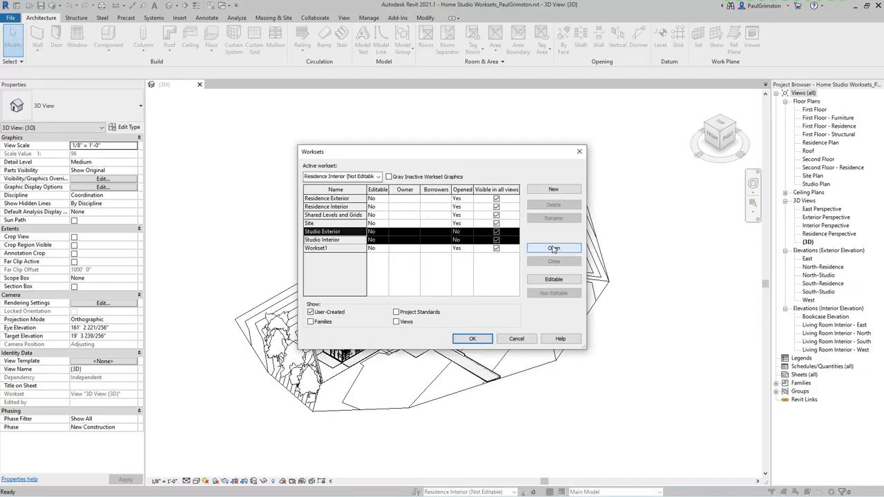
left_click(473, 338)
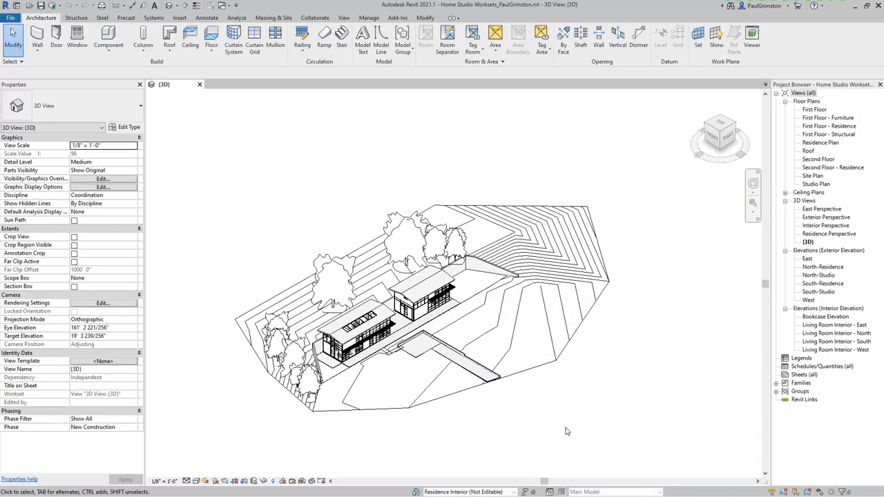